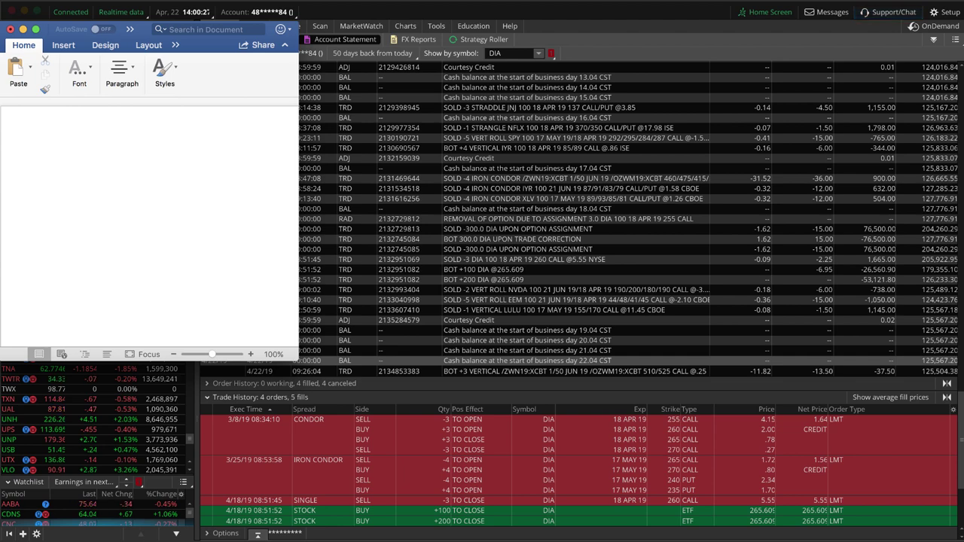
Step: Write the calculation "Initial credit = 2.15 x 3 = 6.45" on the first line of the blank document
type("initial credi")
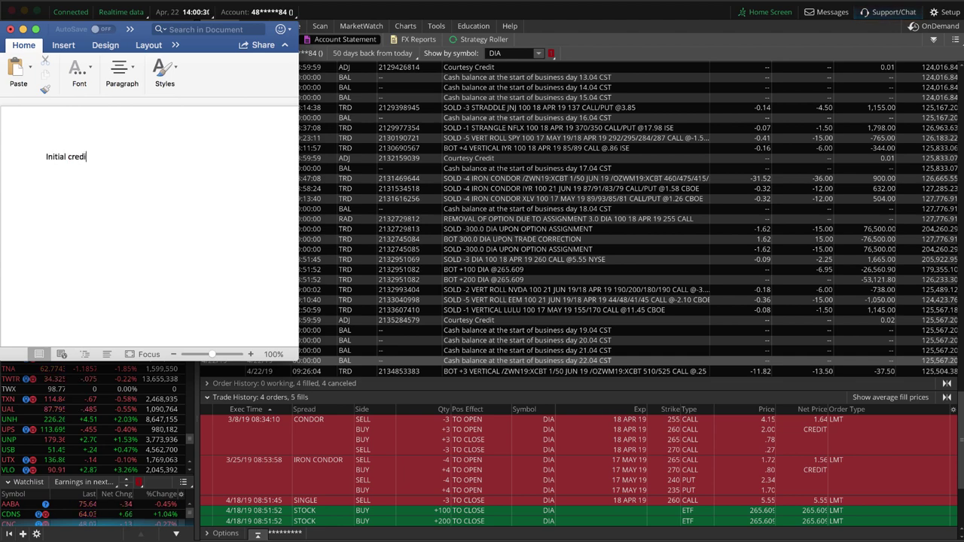
type("t =")
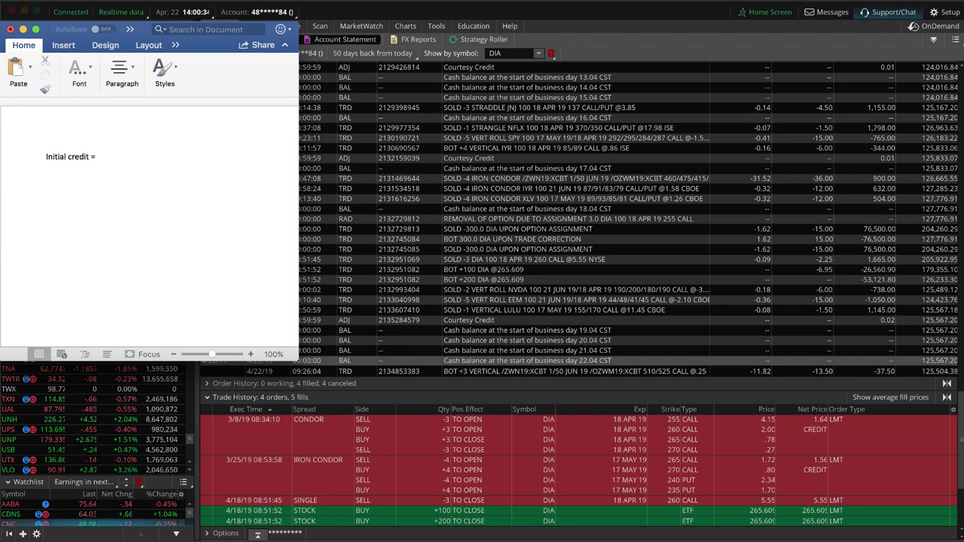
type(" 2.15 x 1")
key("BackSpace")
key("BackSpace")
key("BackSpace")
type("x")
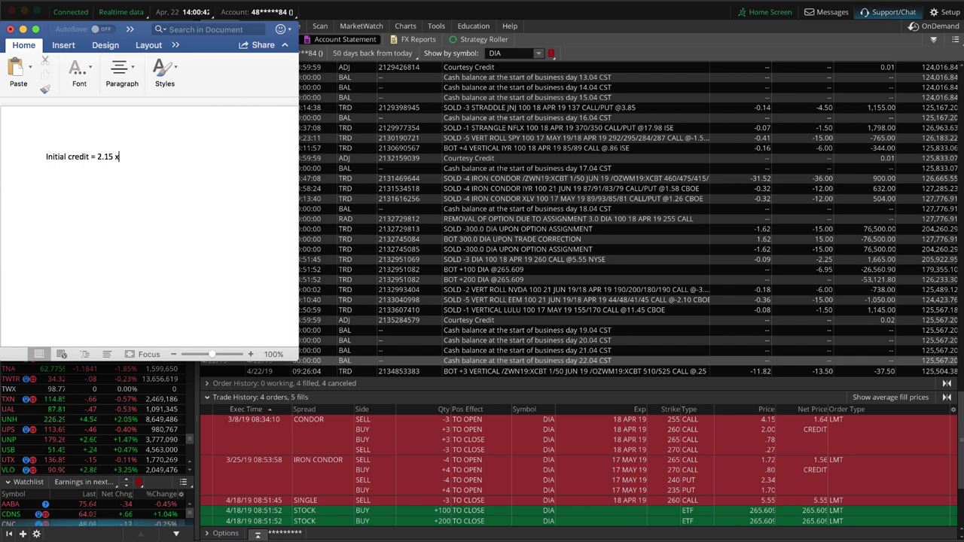
type(" 3 = ")
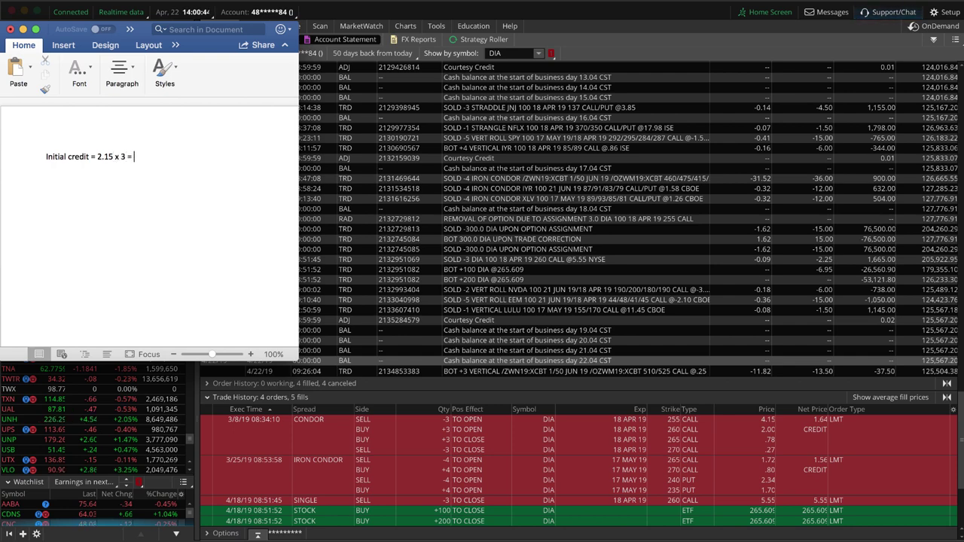
type("6.45")
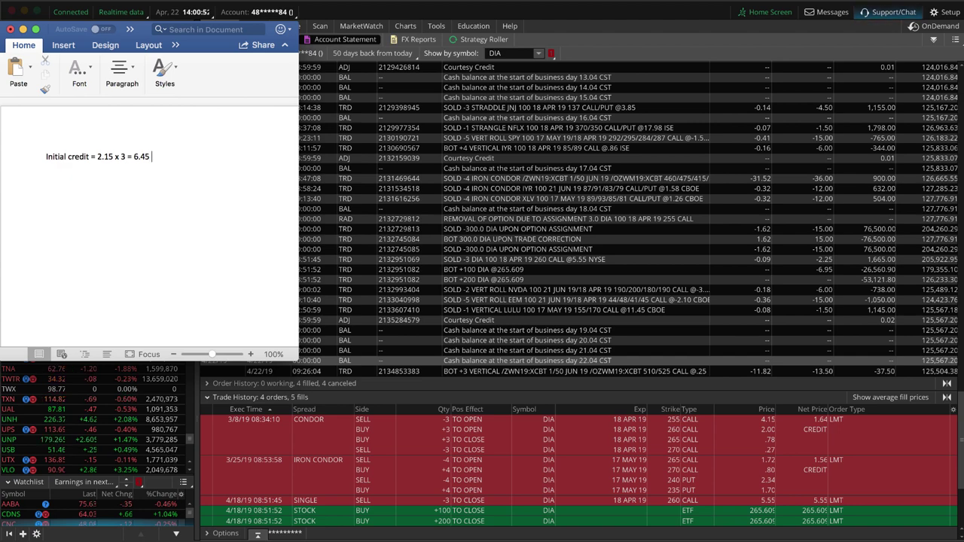
Step: Extend the initial credit line with its dollar amount, "= $645"
type("= $")
type("45")
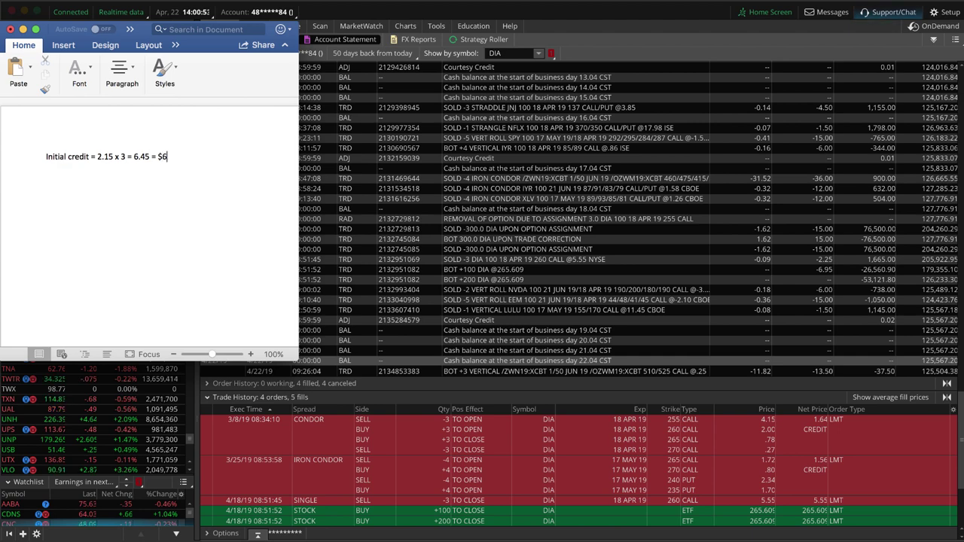
key("BackSpace")
key("BackSpace")
type("645")
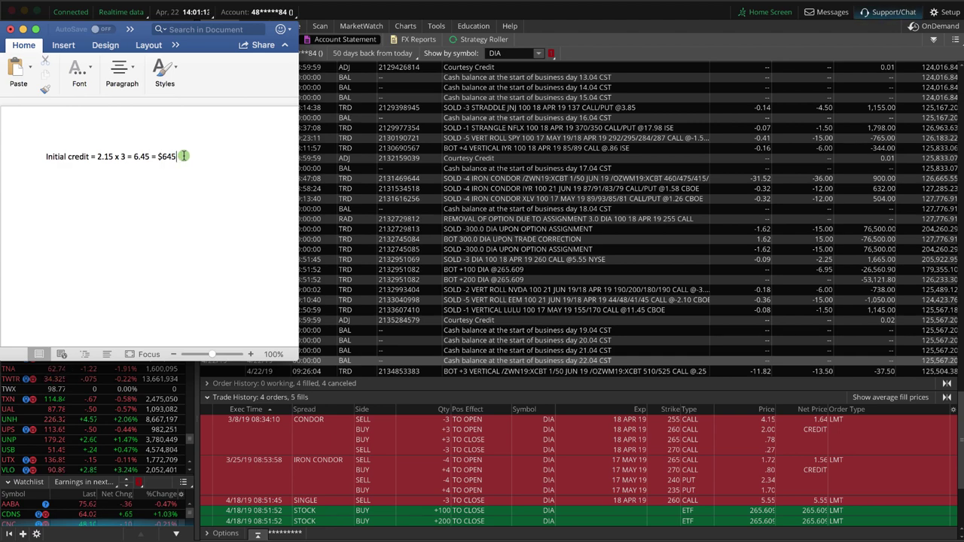
Step: Start a second line in the document with the calculation "255 x3 ="
key("Return")
type("2")
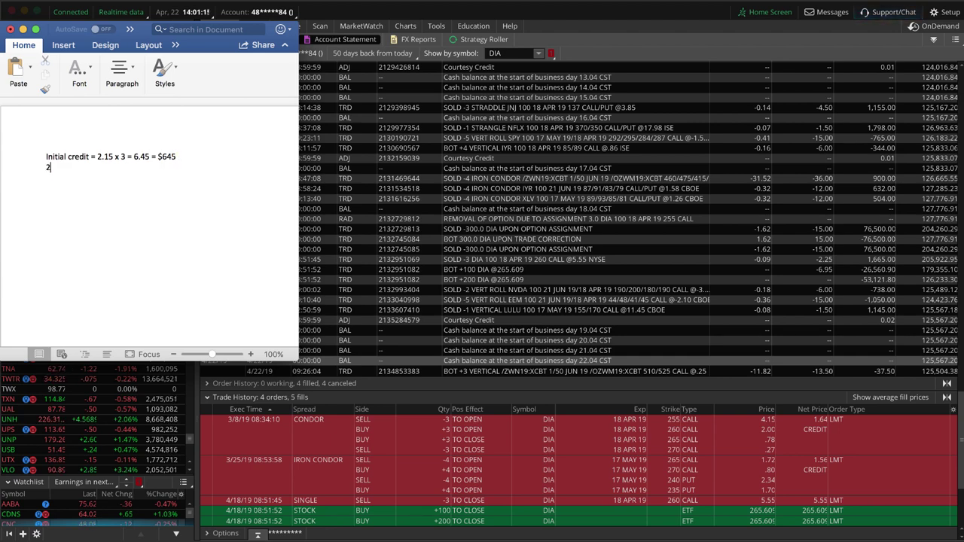
type("55 x")
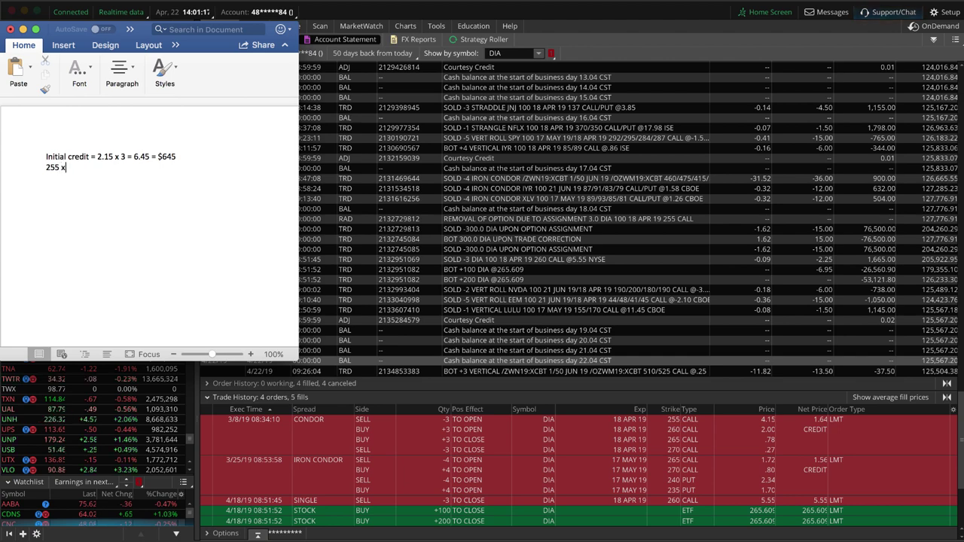
type("3 =")
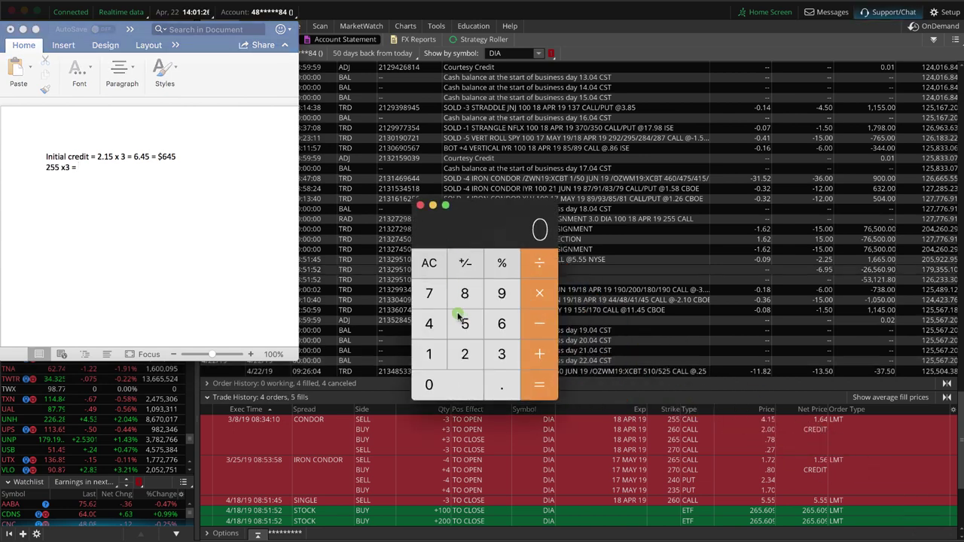
Step: Calculate 255 × 3 in the Calculator and complete the second line of the document with $76,500
left_click(463, 352)
left_click(465, 334)
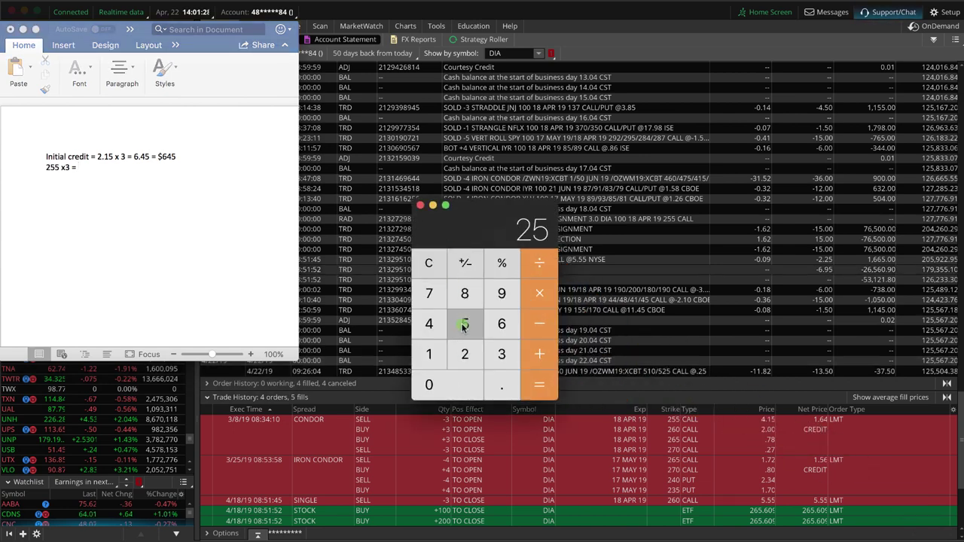
left_click(467, 329)
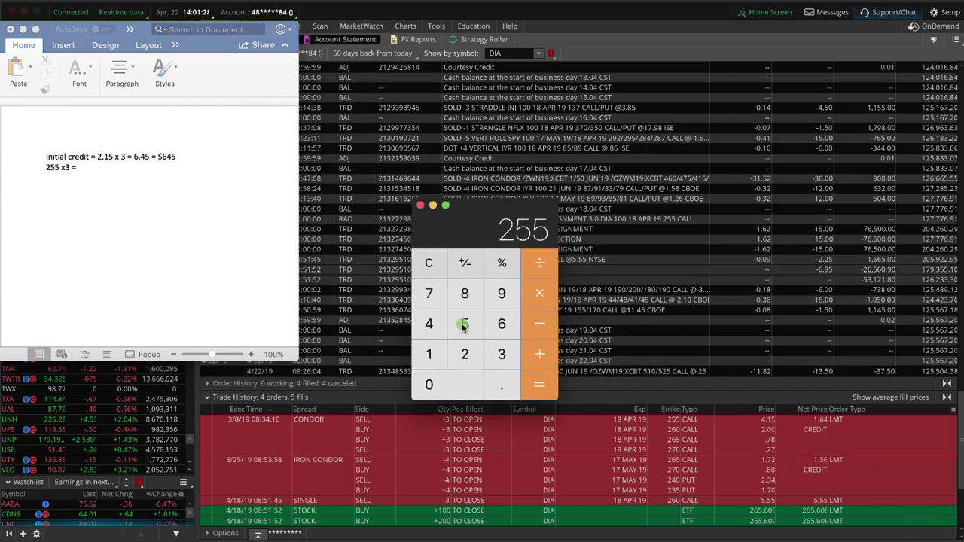
left_click(539, 295)
left_click(503, 356)
left_click(533, 390)
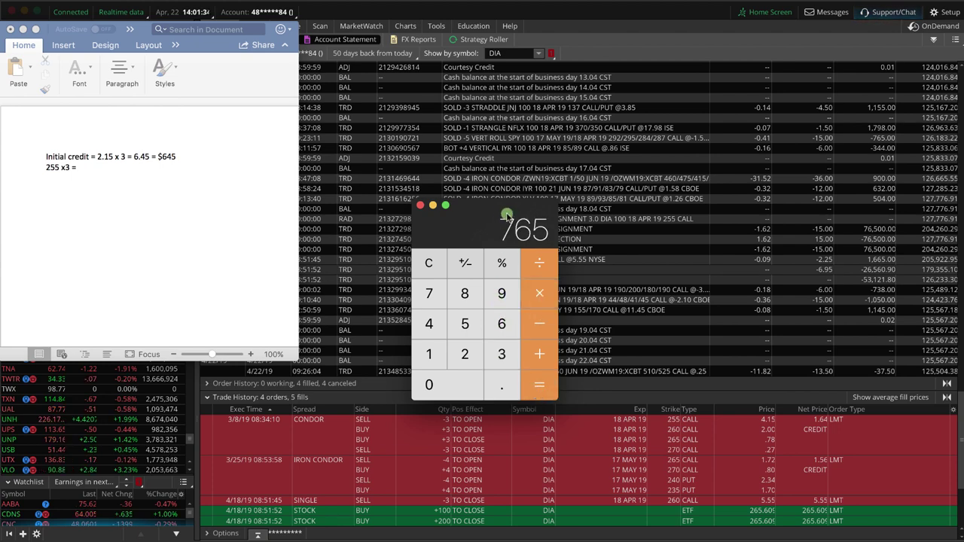
left_click(125, 168)
type("$")
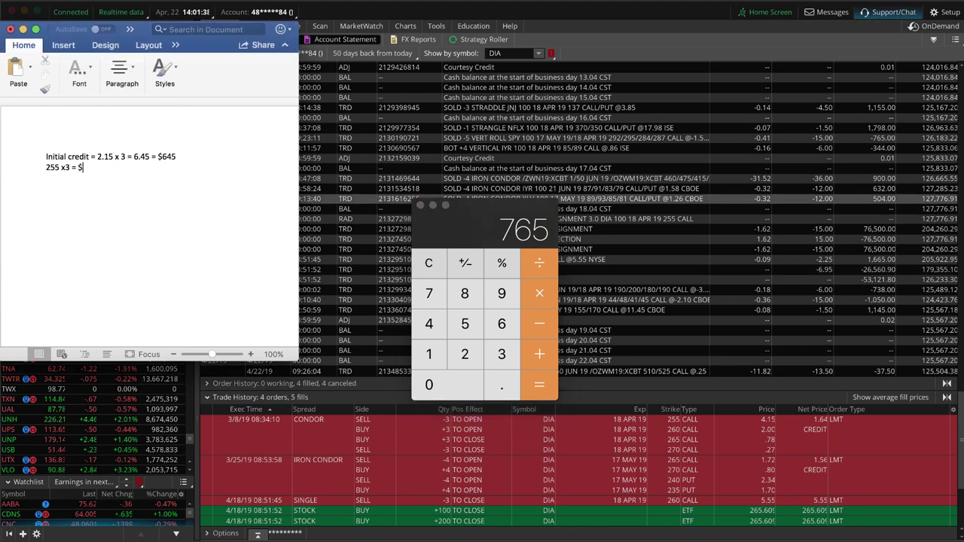
type("76,500")
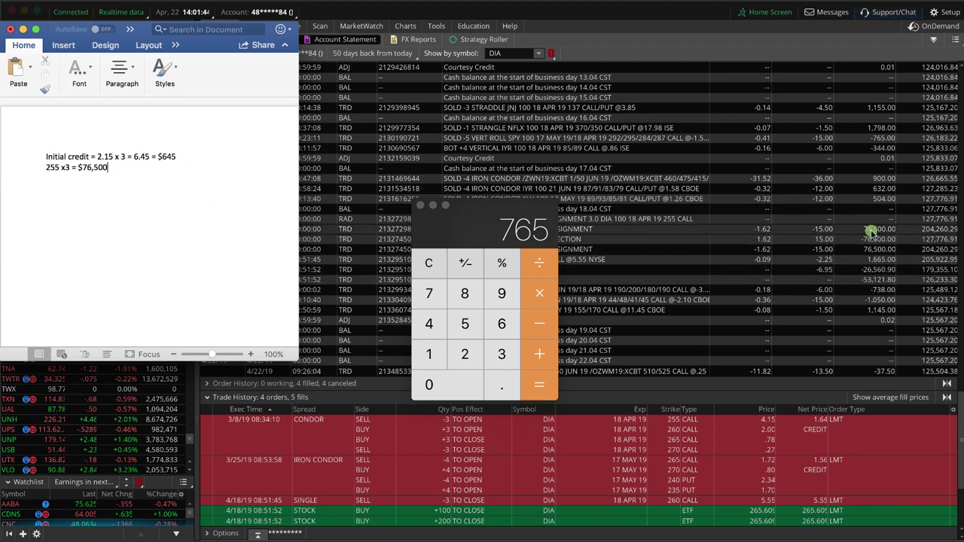
Step: Move the calculator clear of the account statement rows to view the DIA 260 call sale
left_click_drag(489, 224, 495, 327)
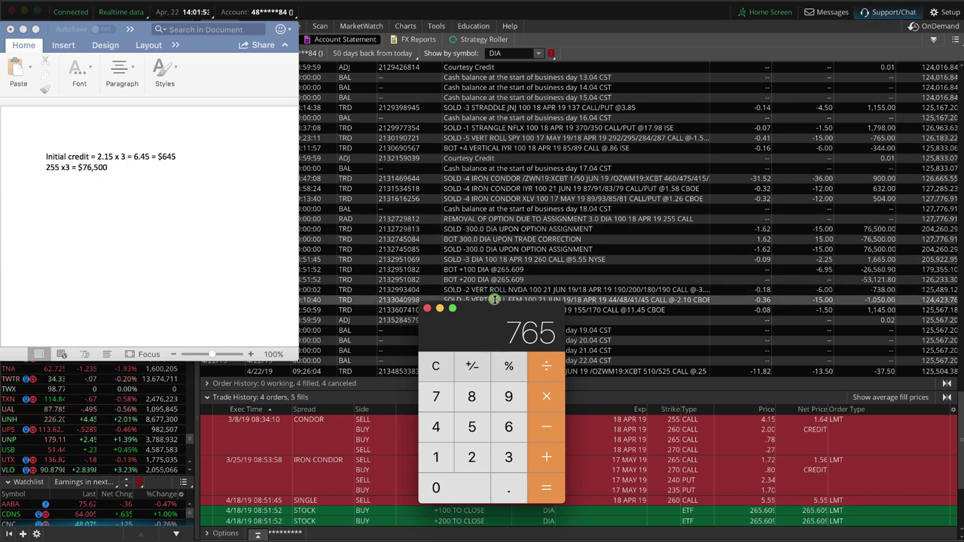
left_click_drag(486, 328, 512, 226)
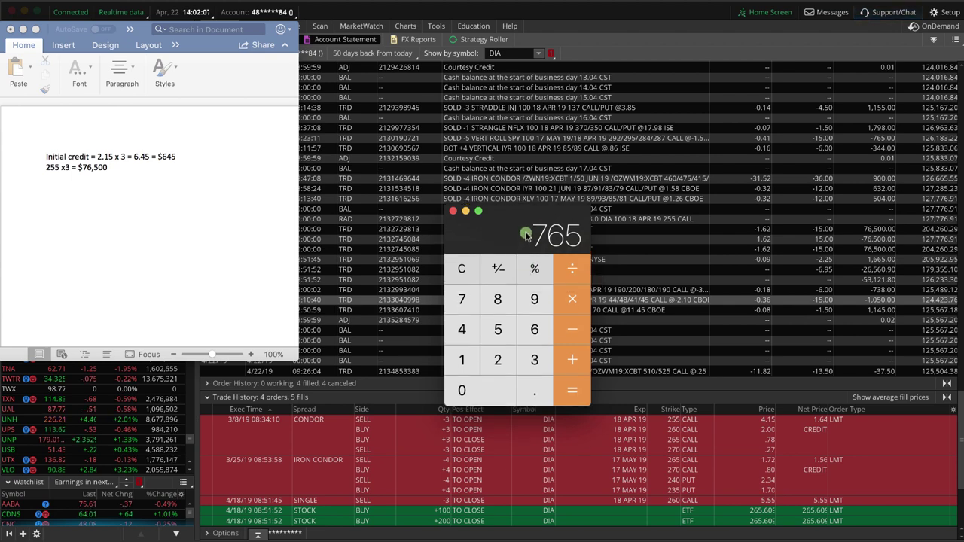
left_click_drag(525, 235, 516, 391)
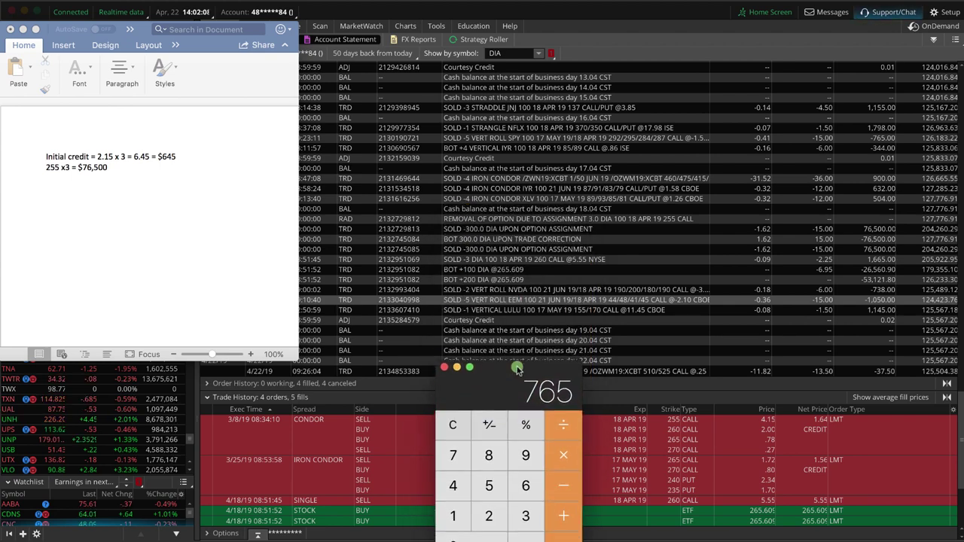
left_click(579, 264)
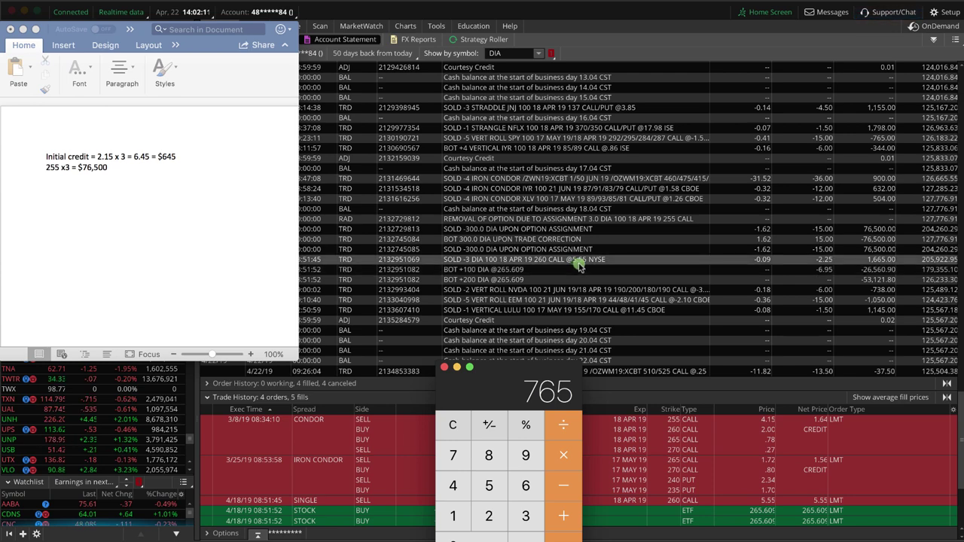
Step: Add a third line to the document with the calculation "5.55 x 3 ="
left_click(127, 233)
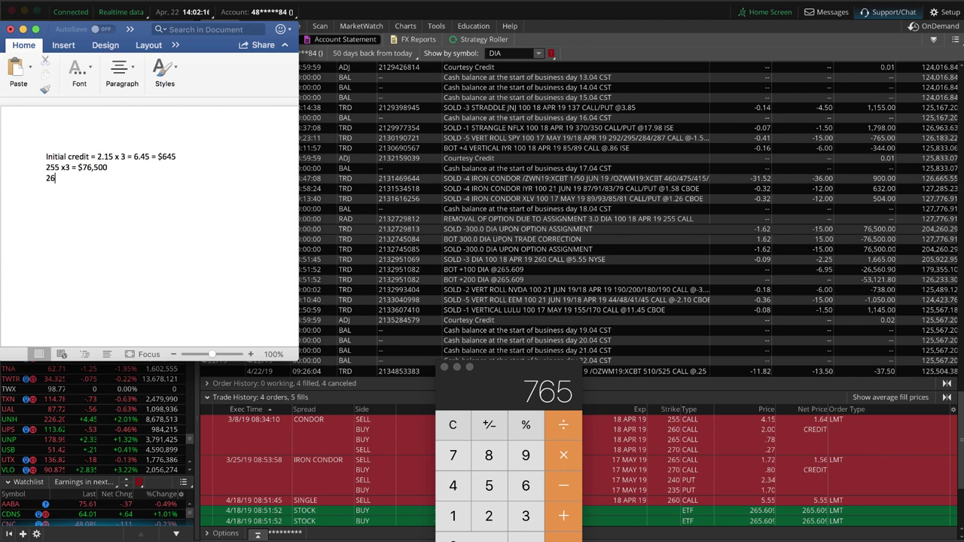
type("260")
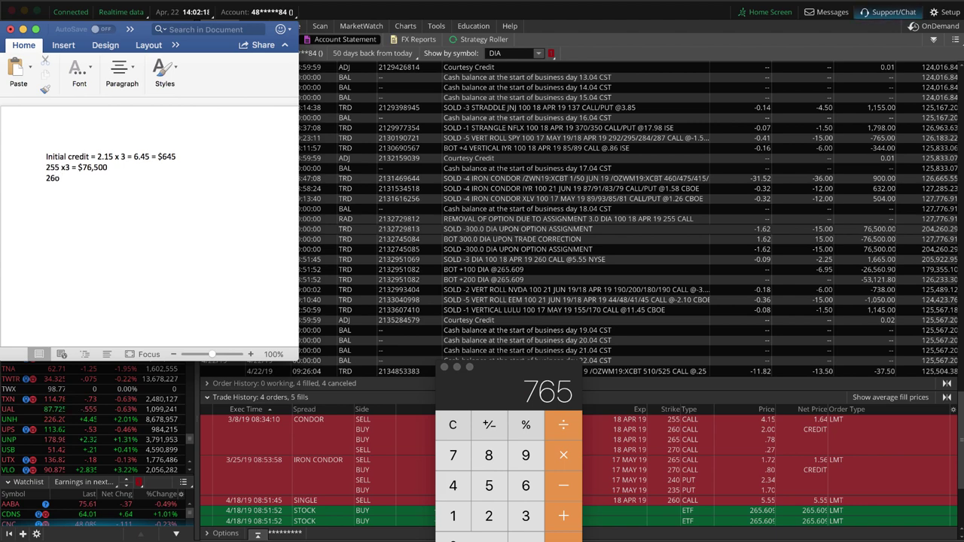
key("BackSpace")
key("BackSpace")
key("BackSpace")
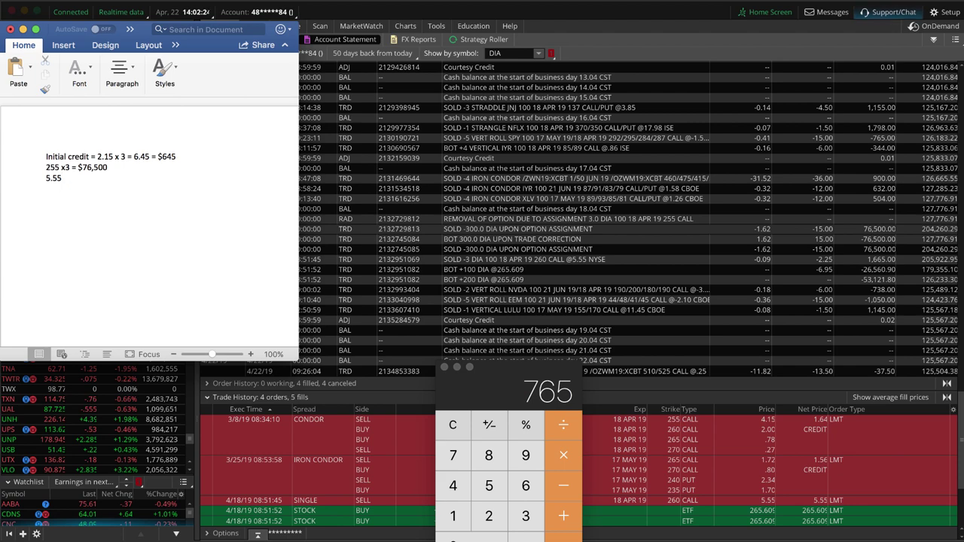
type("x ")
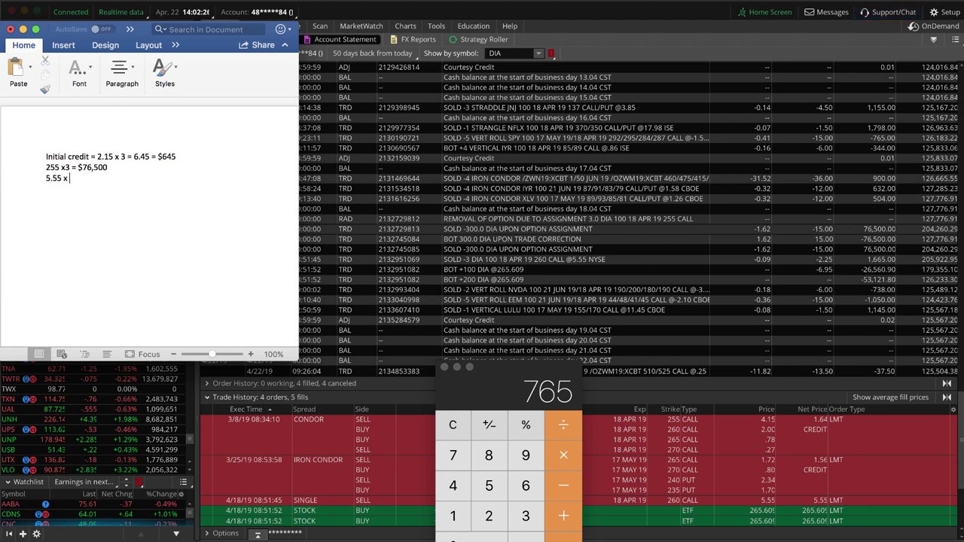
type("3 =")
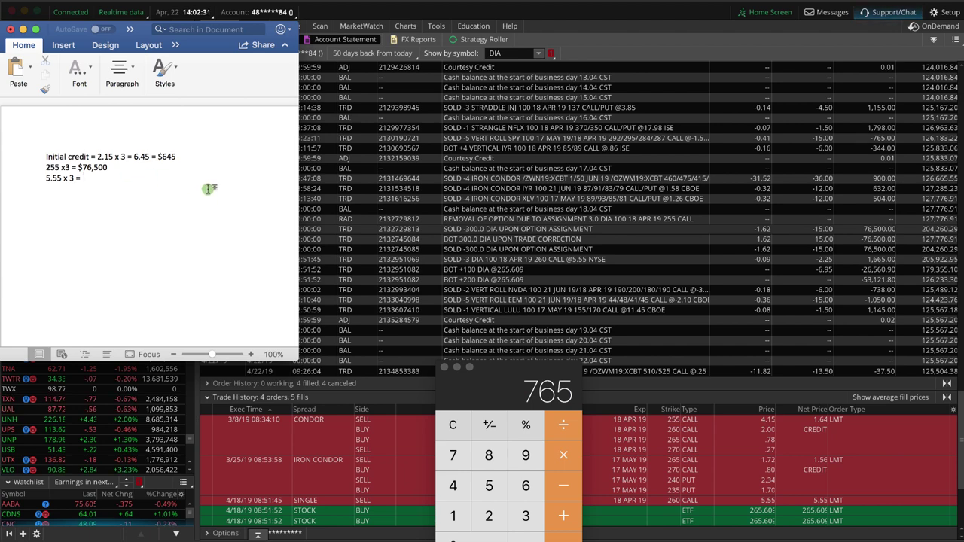
Step: Clear the calculator, work out 5.55 × 3, and complete the third line of the document with 1665
left_click(450, 435)
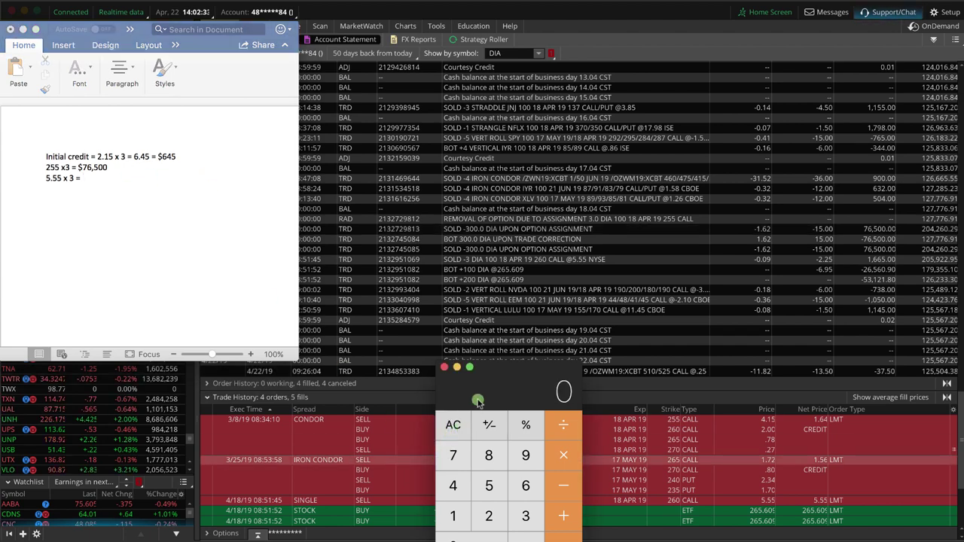
left_click_drag(476, 406, 482, 374)
left_click(496, 455)
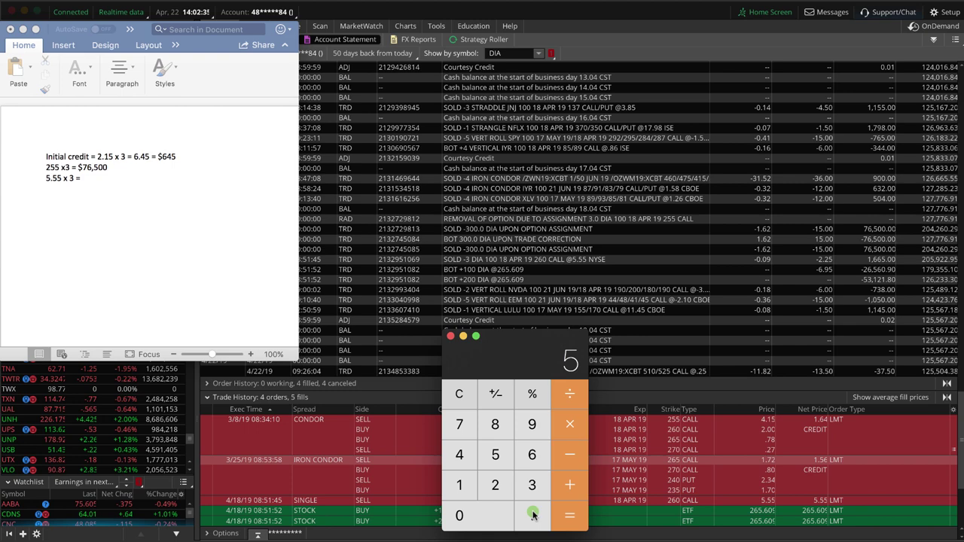
left_click(532, 515)
double_click(495, 455)
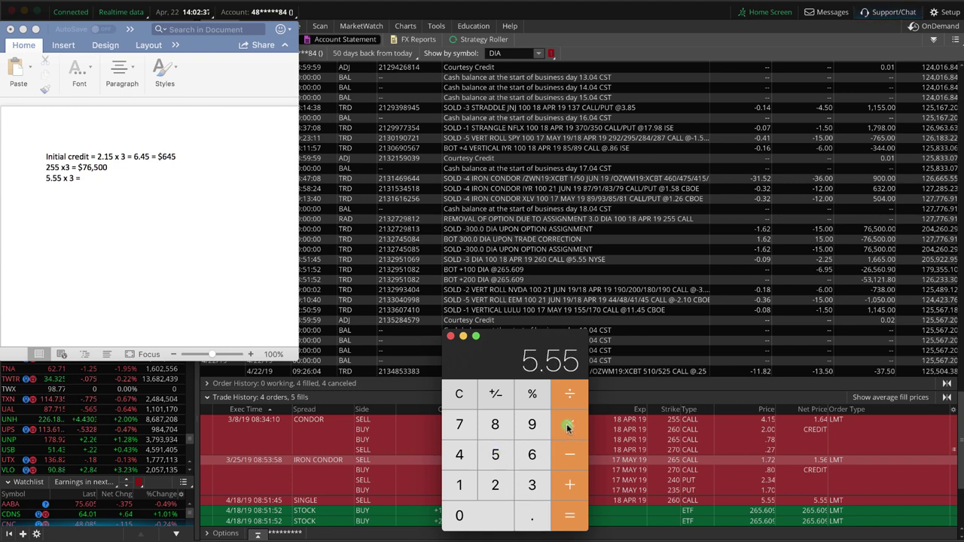
left_click(568, 427)
left_click(532, 484)
left_click(569, 515)
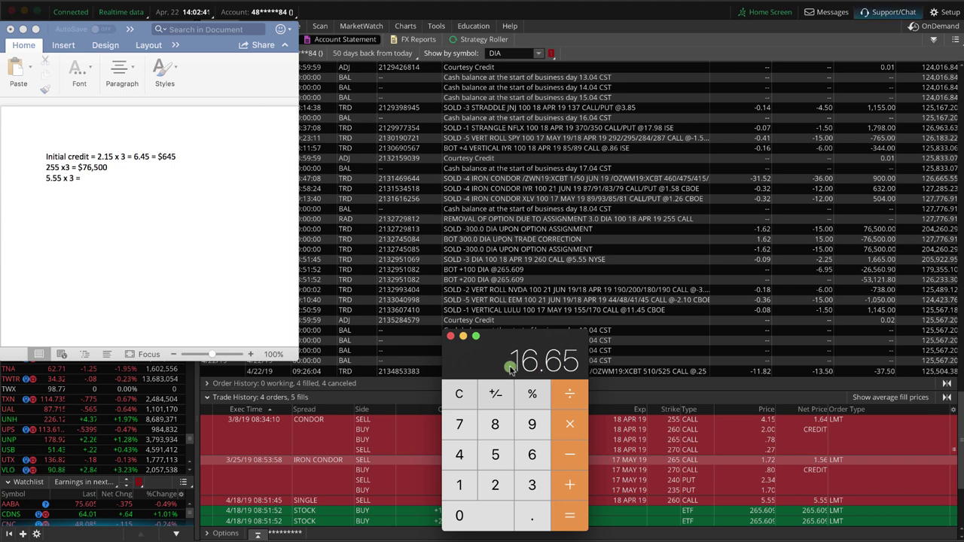
left_click(125, 181)
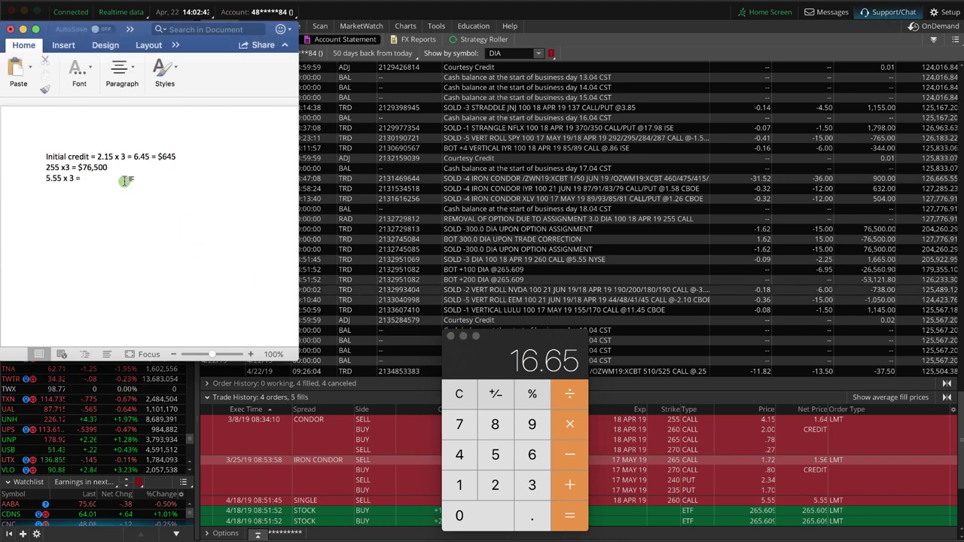
type("1665")
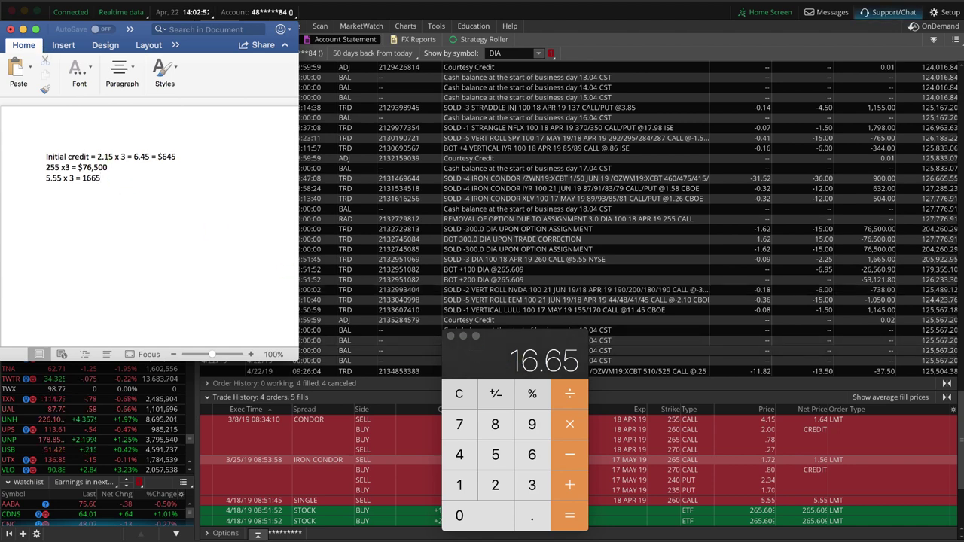
Step: Clear the calculator and add up the three credits, 645 + 76500 + 1665
left_click_drag(484, 357, 493, 322)
left_click(466, 366)
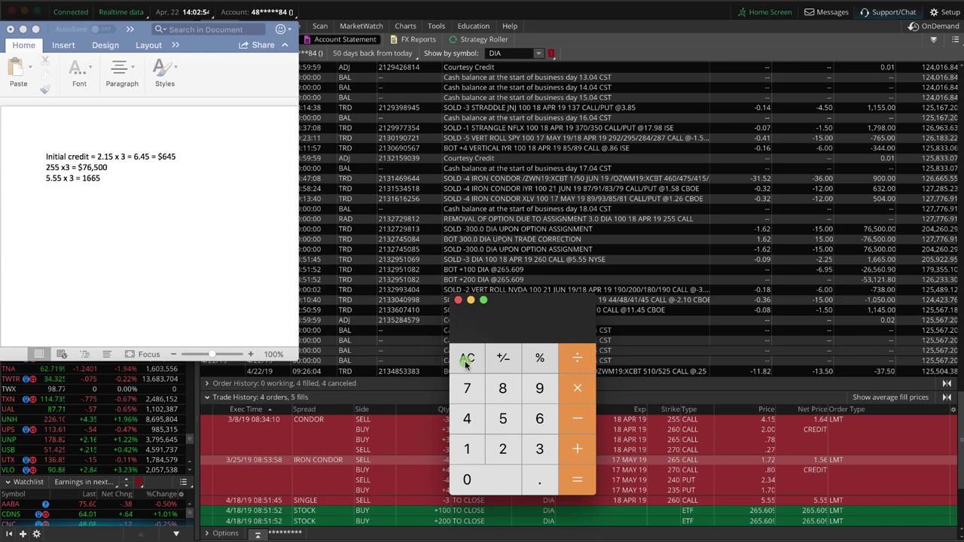
left_click(539, 418)
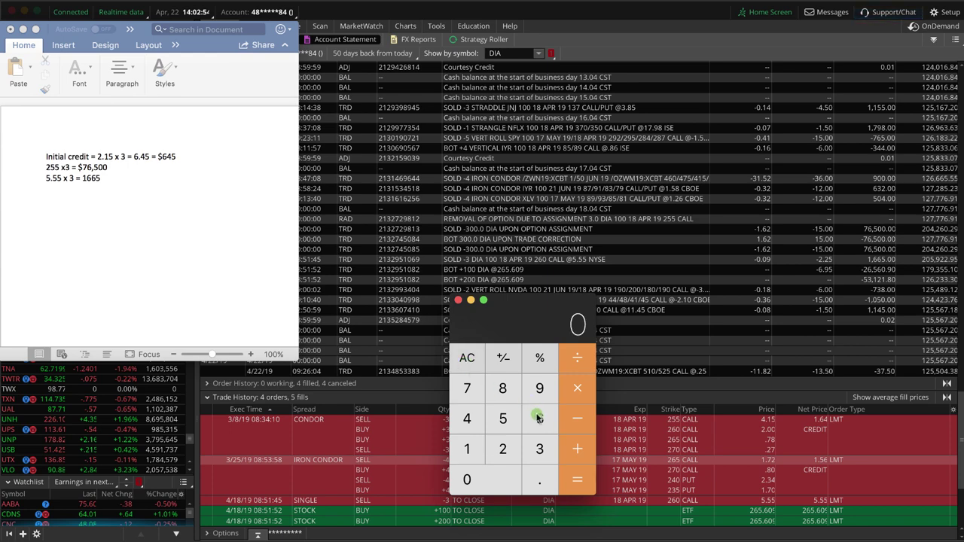
left_click(466, 419)
left_click(502, 418)
left_click(573, 450)
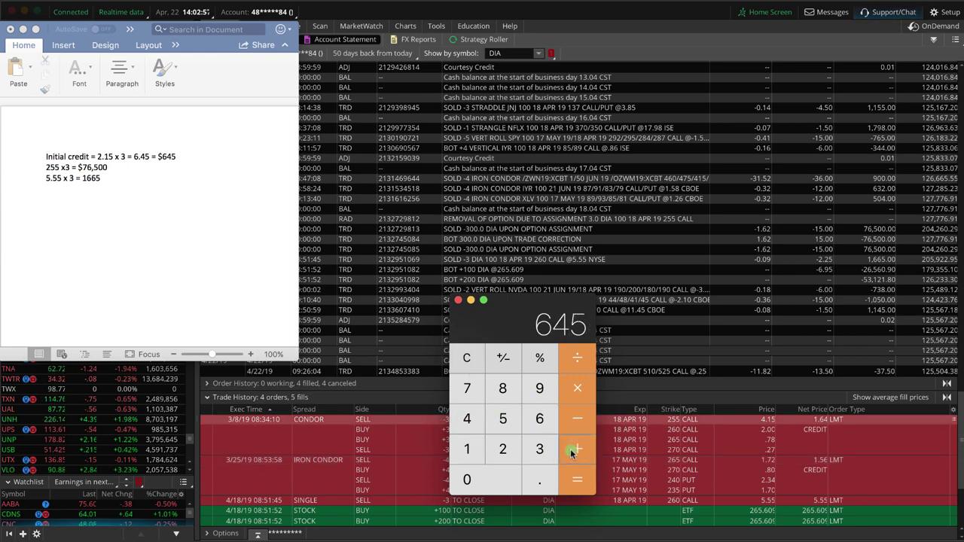
left_click(467, 388)
left_click(539, 419)
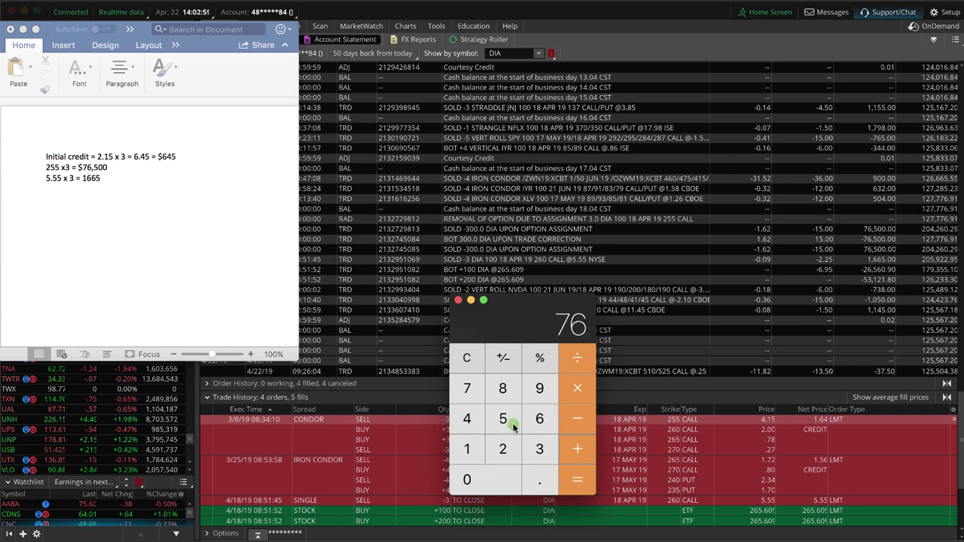
left_click(502, 419)
double_click(495, 479)
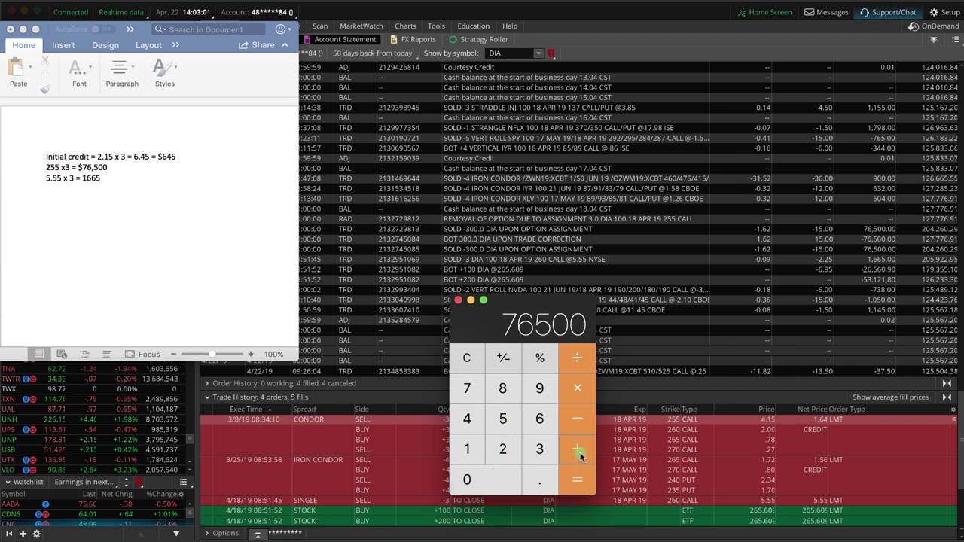
left_click(577, 449)
left_click(467, 449)
left_click(538, 420)
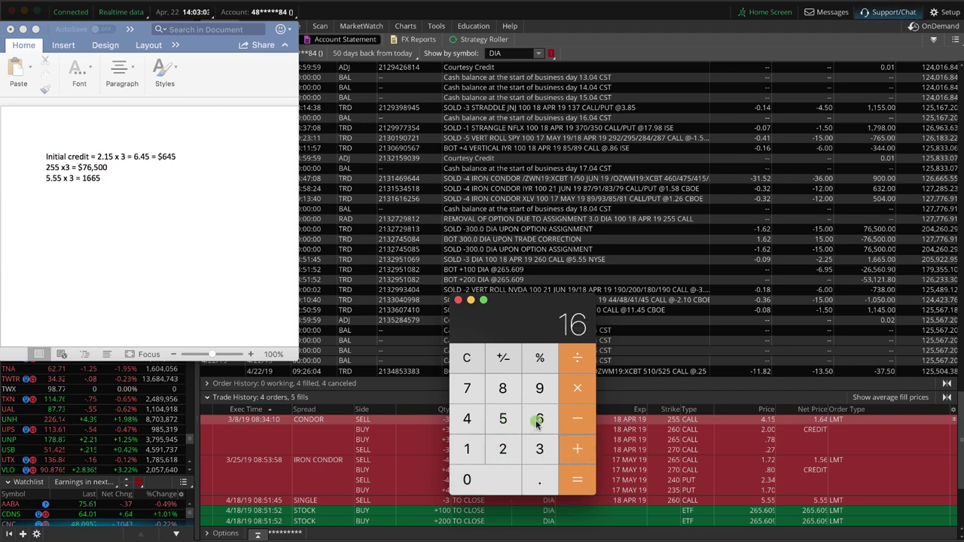
left_click(538, 420)
left_click(502, 418)
left_click(566, 473)
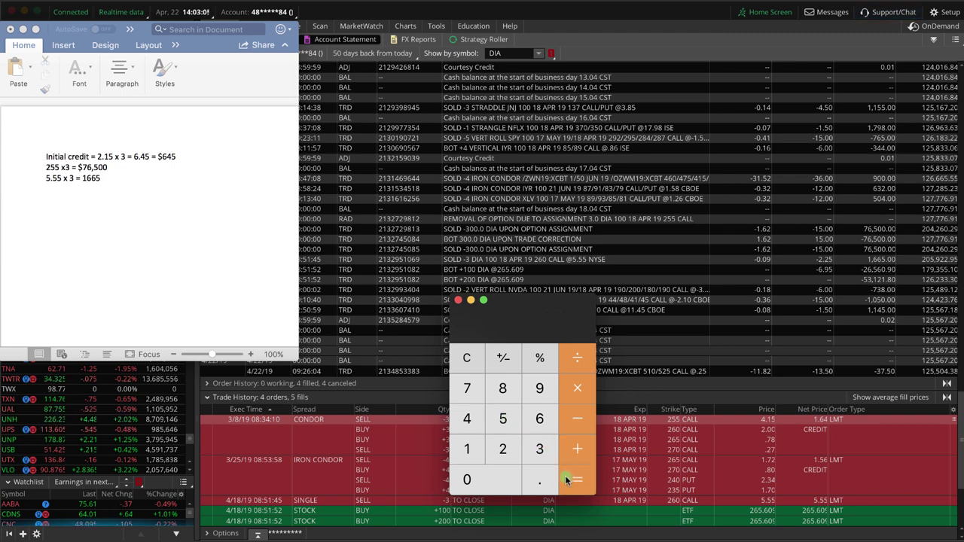
Step: Add a fourth line to the document reading "Total = $78,810"
left_click(130, 179)
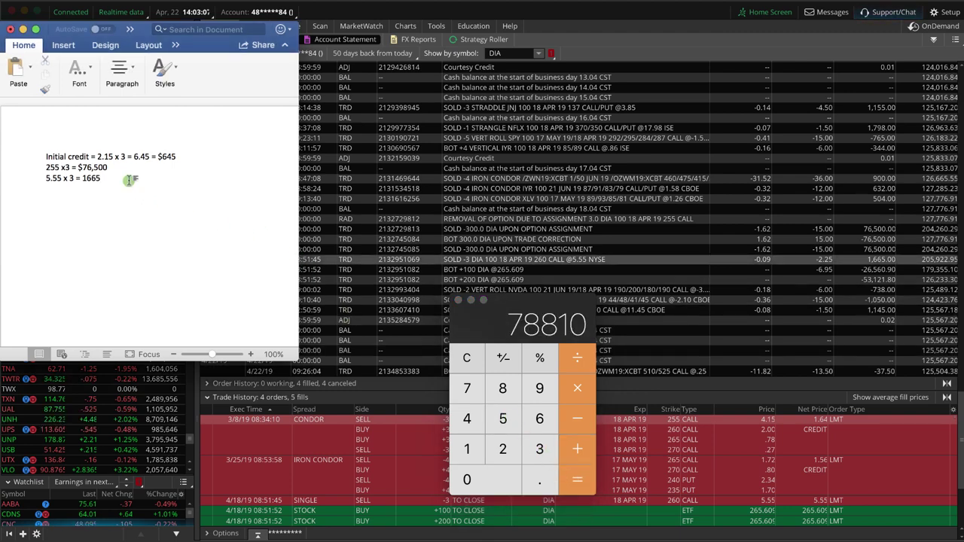
key("Return")
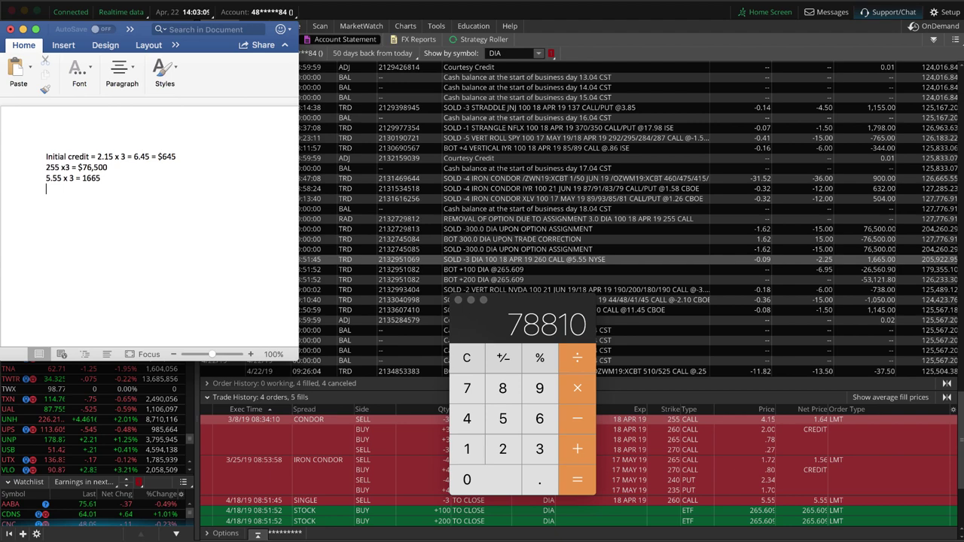
type("Total = ")
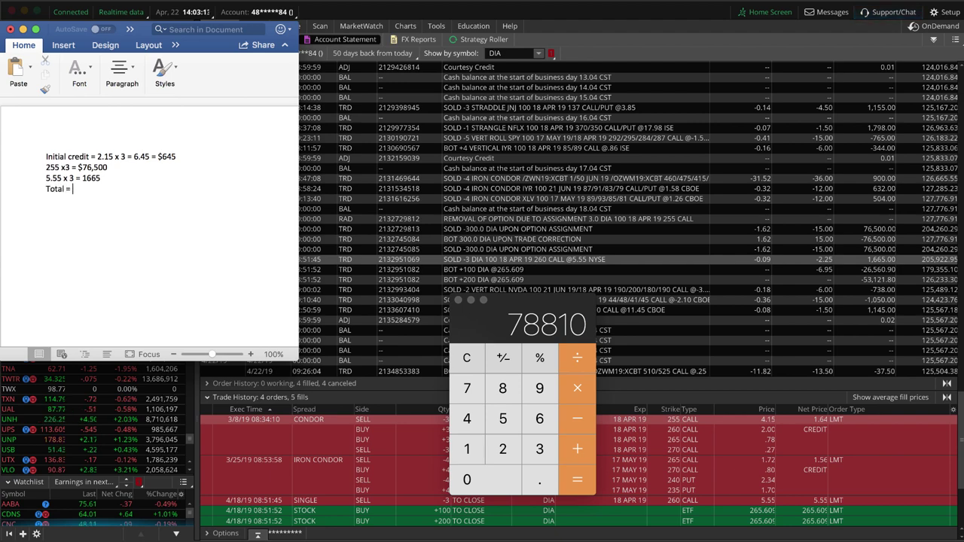
type("$78,810")
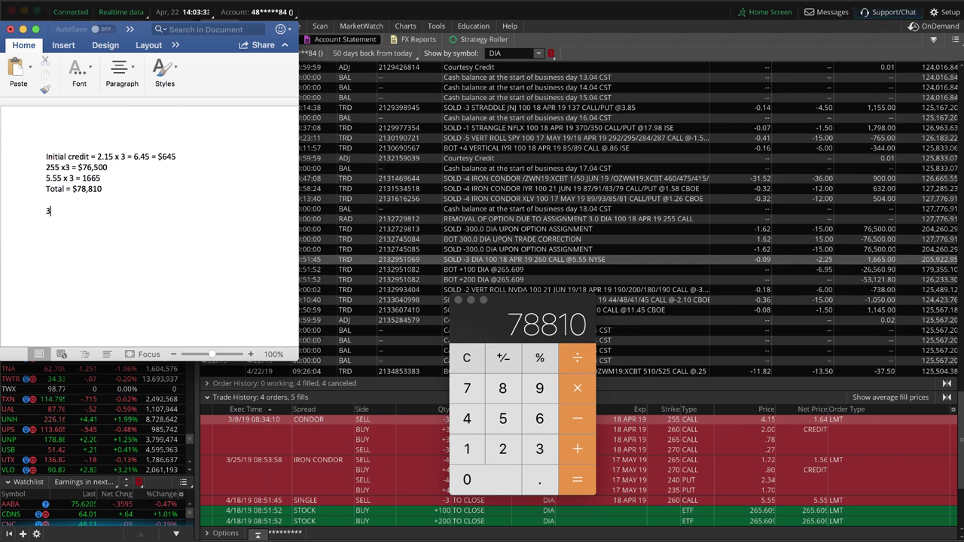
Step: Leave a blank line below the total and add the label "-300 shares =" to the document
key("BackSpace")
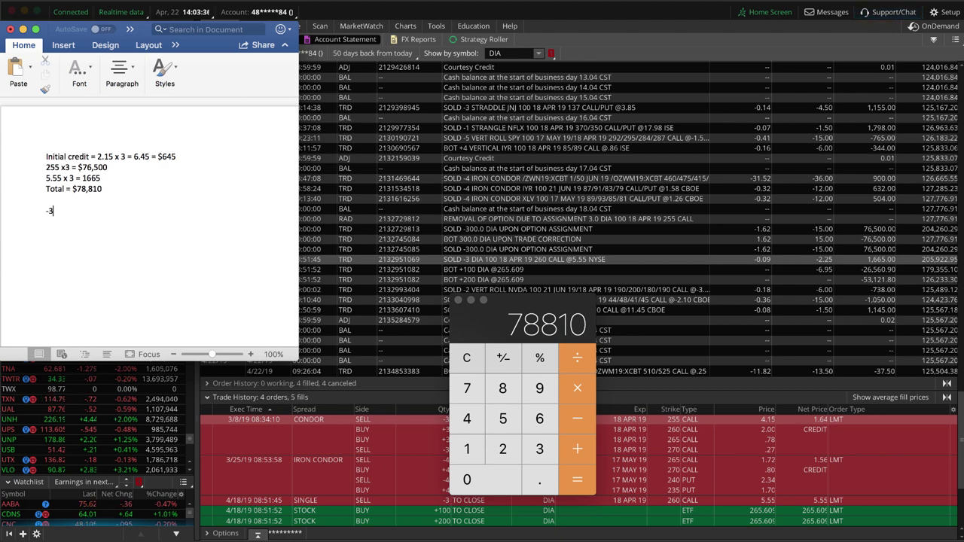
type("-300")
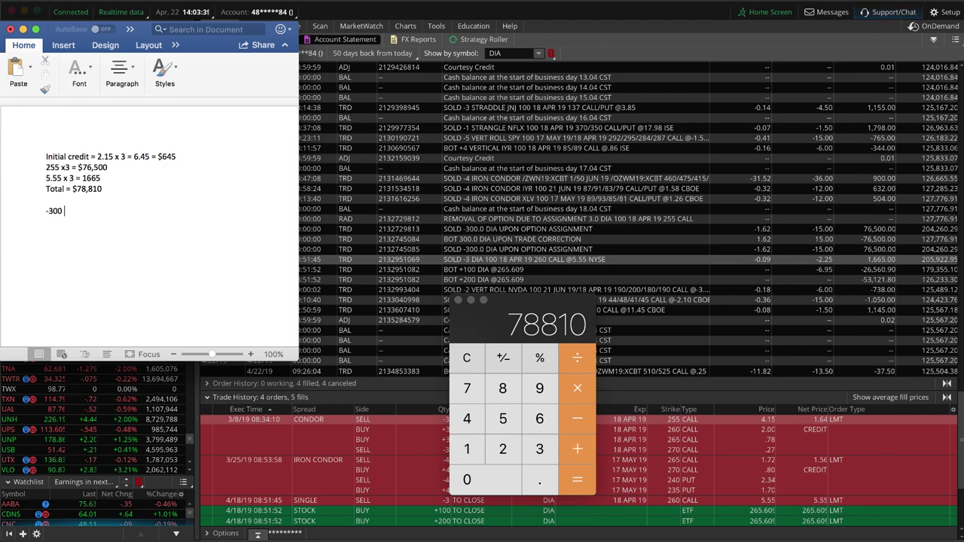
type(" shares =")
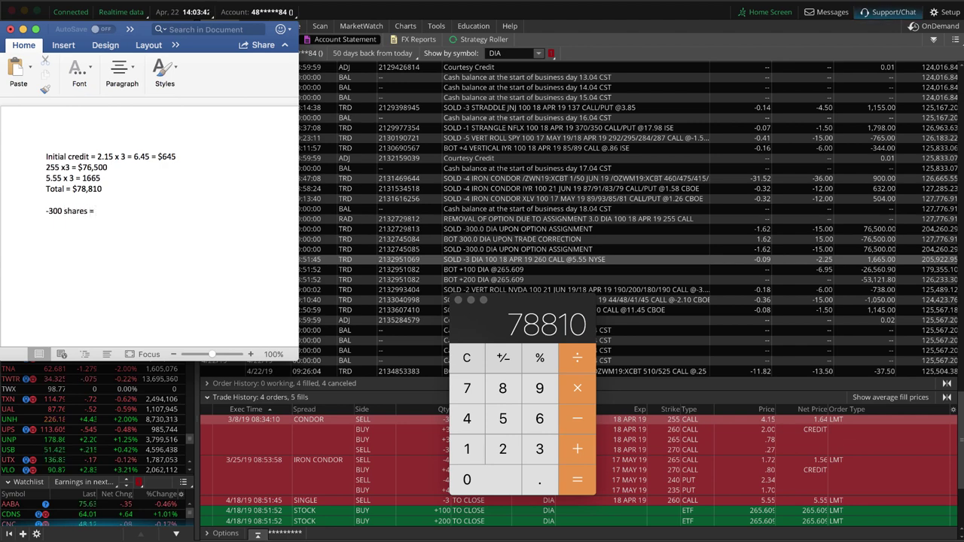
Step: Move the calculator clear of the DIA stock purchase rows, clear it, and add the two purchase costs, 26560.9 + 53121.8
left_click_drag(489, 331, 488, 347)
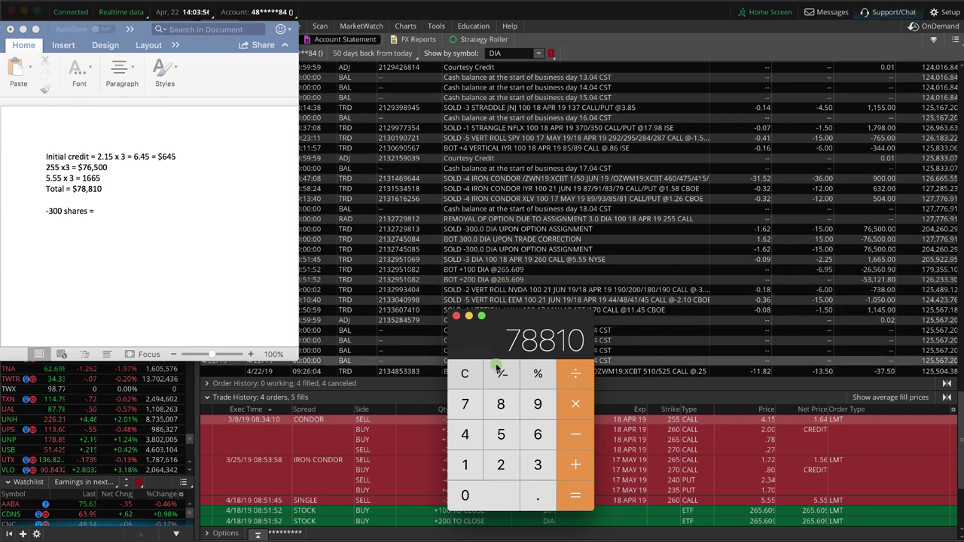
left_click(465, 373)
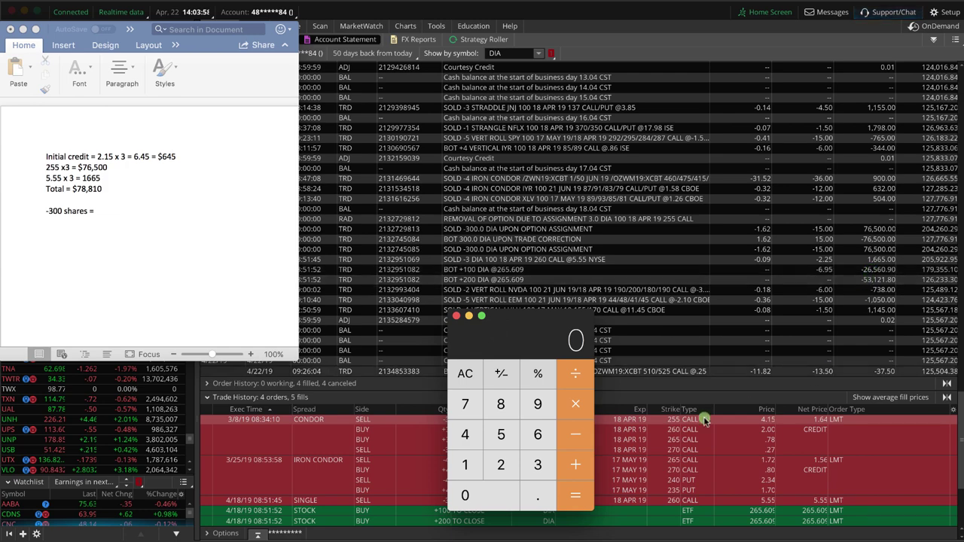
left_click(501, 463)
left_click(537, 437)
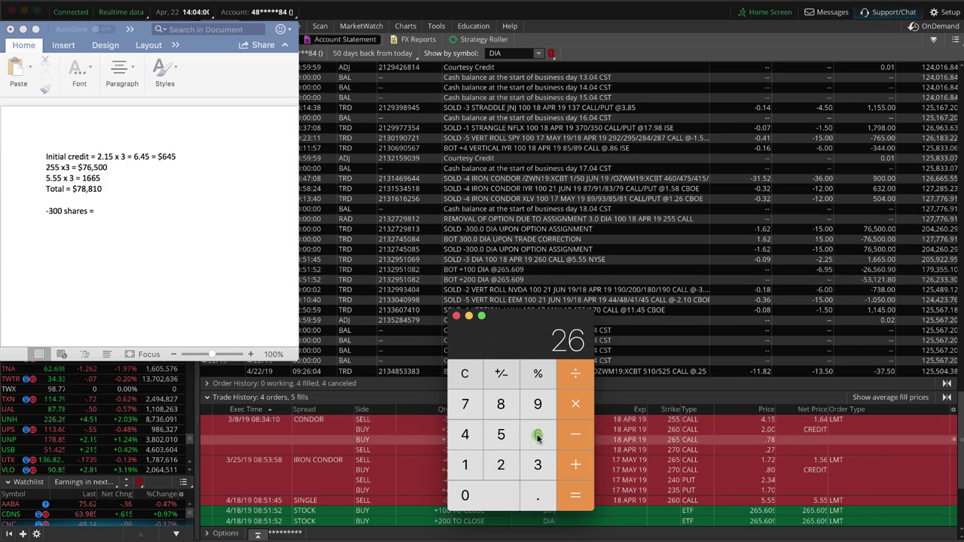
left_click(501, 436)
left_click(525, 438)
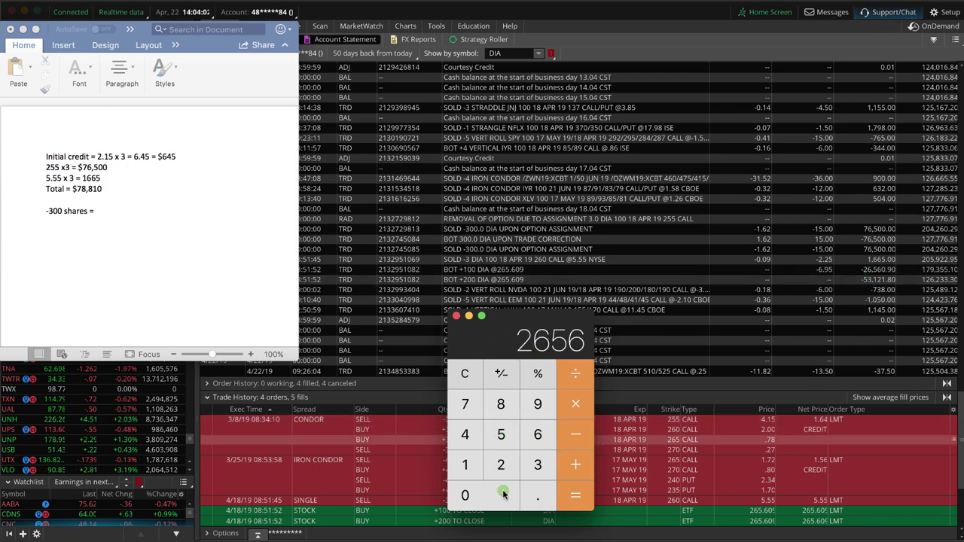
left_click(497, 495)
left_click(527, 499)
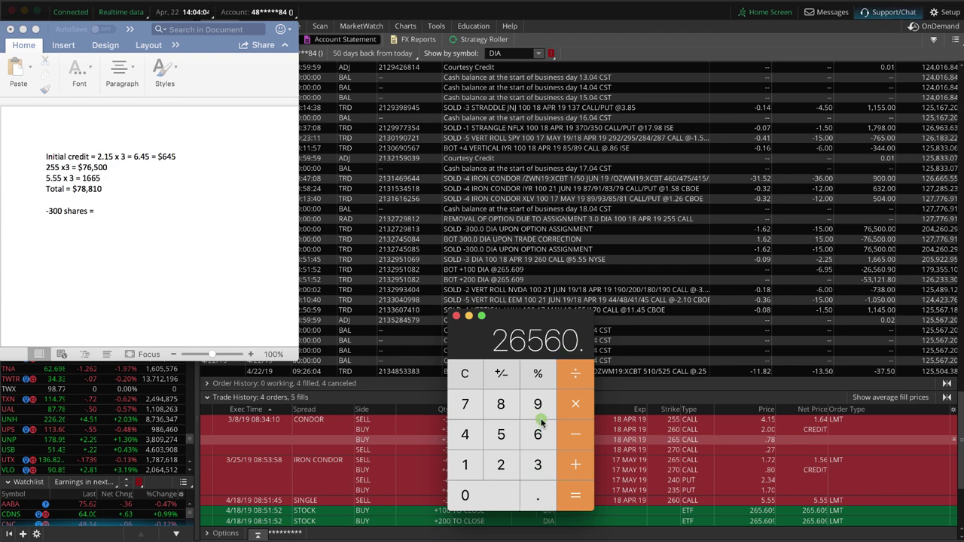
left_click(538, 407)
left_click(570, 467)
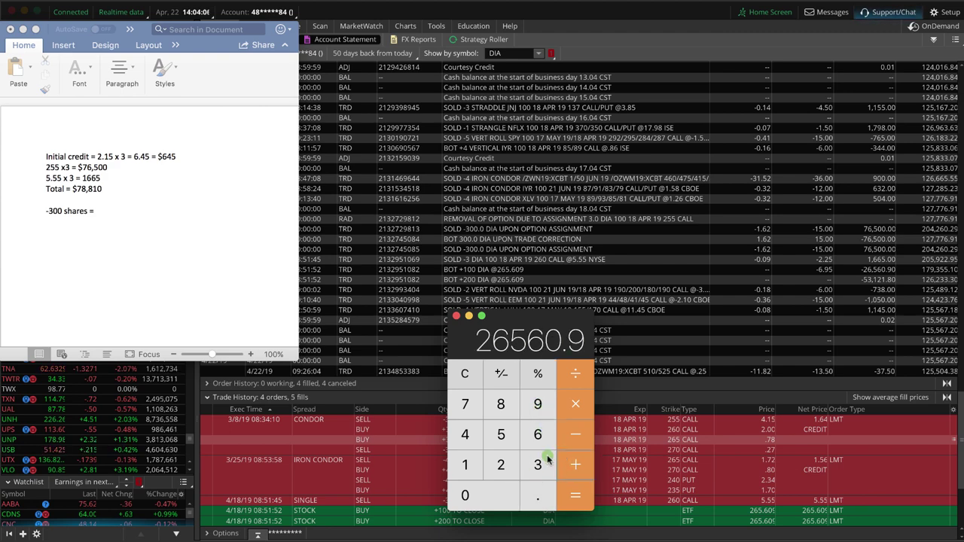
left_click(501, 434)
left_click(534, 465)
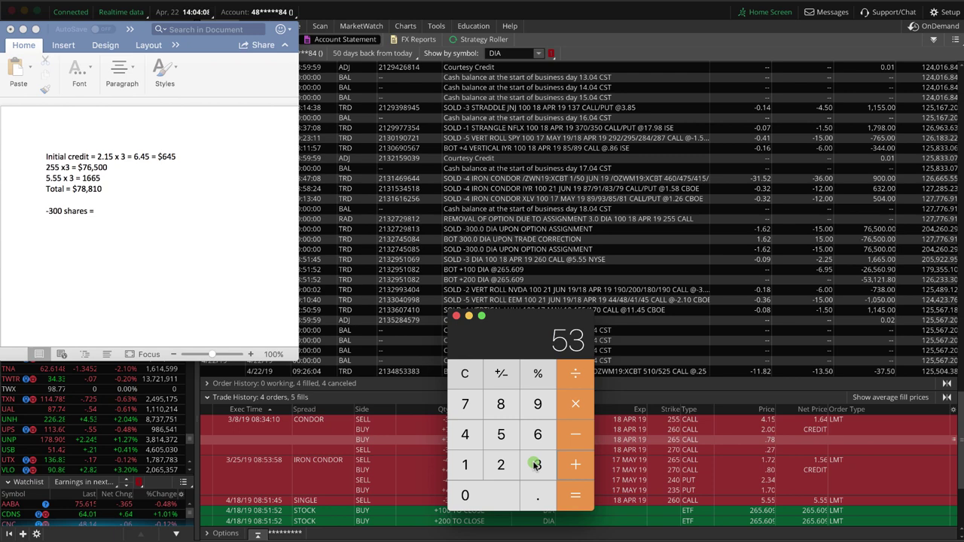
left_click(468, 465)
left_click(500, 463)
left_click(466, 467)
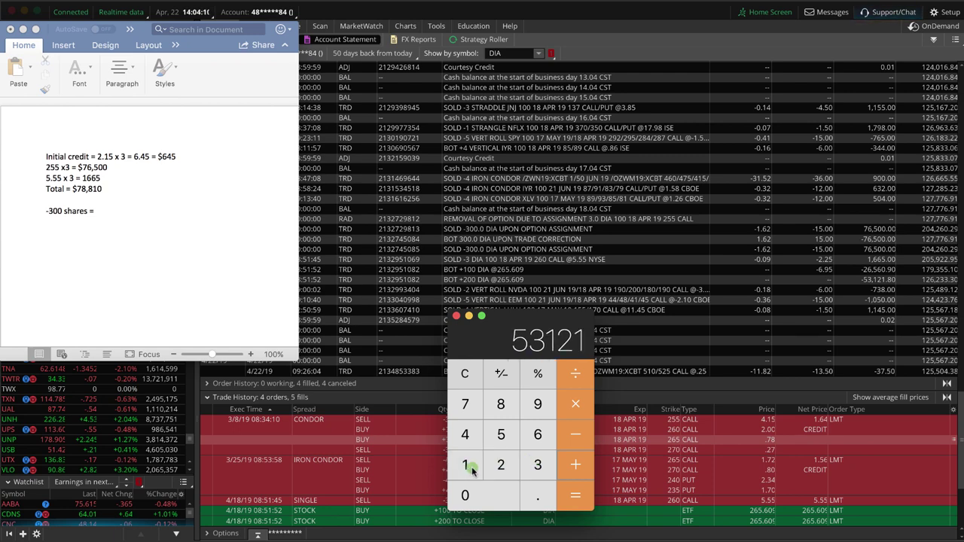
left_click(531, 494)
left_click(502, 410)
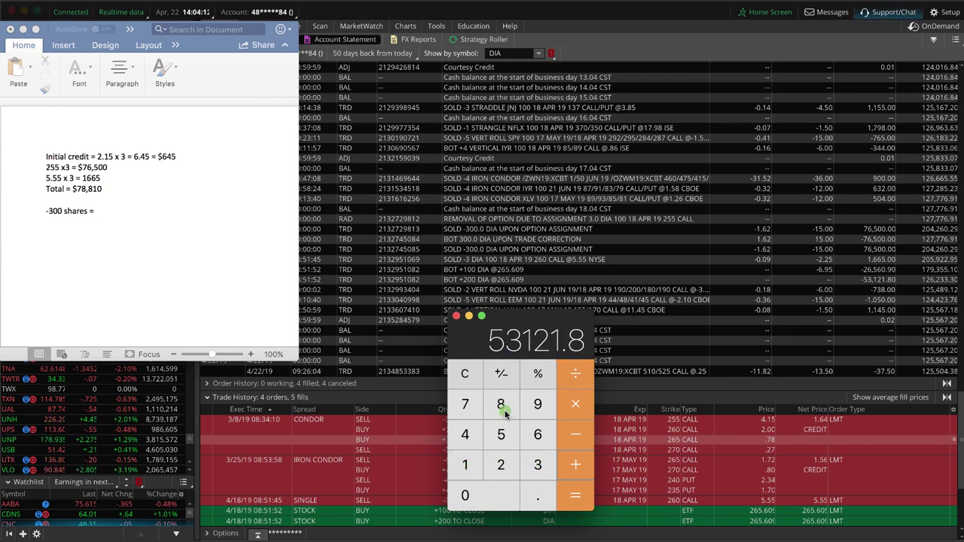
left_click(575, 495)
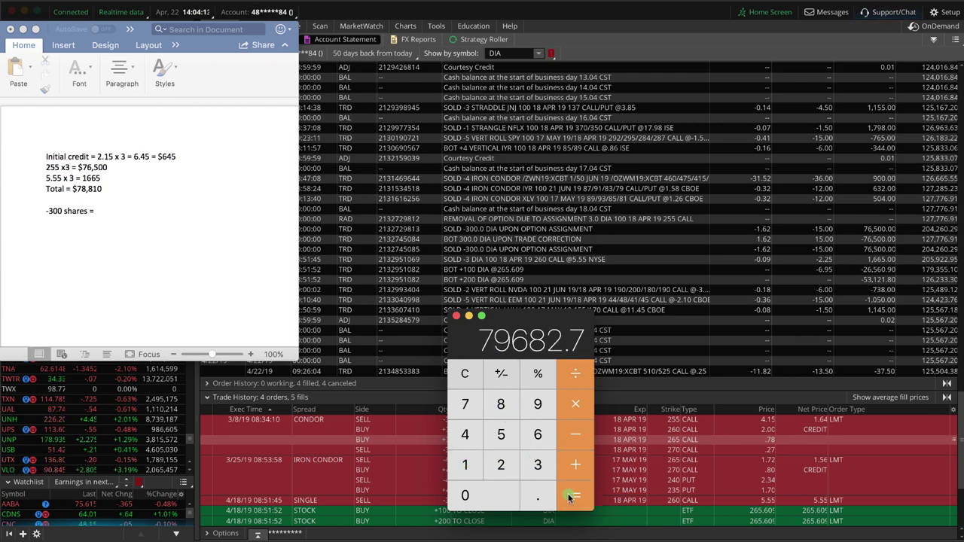
Step: Complete the "-300 shares =" line in the document with the negative amount -79,682.7
left_click(136, 212)
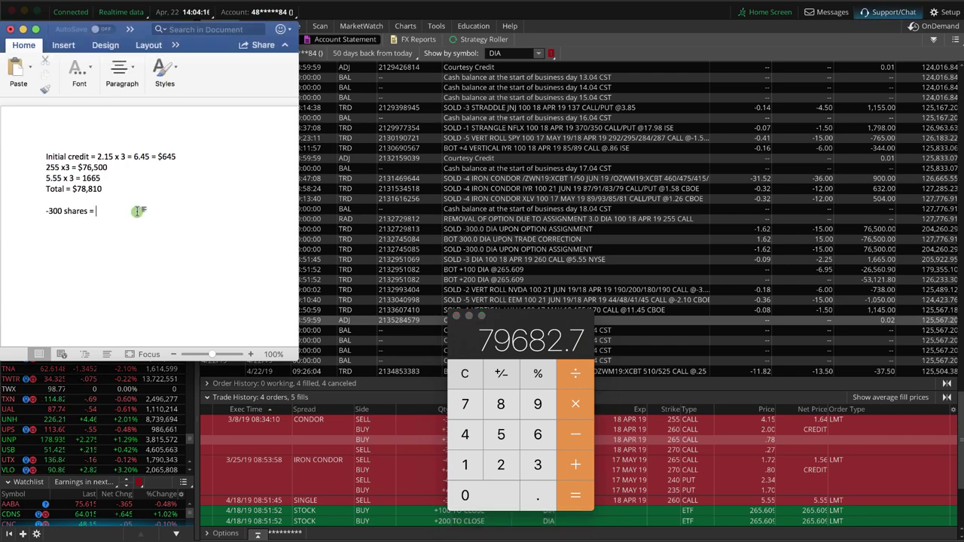
type("79,68")
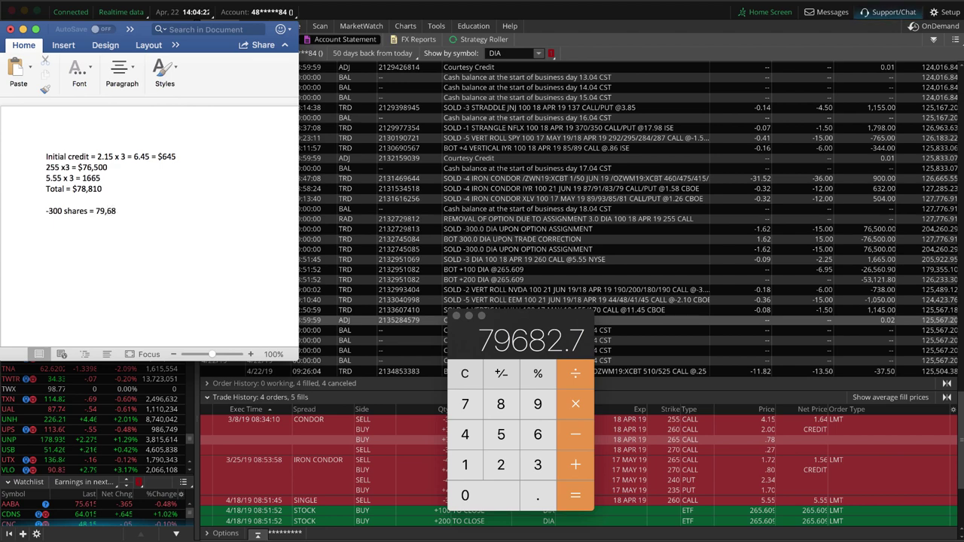
type("2.7")
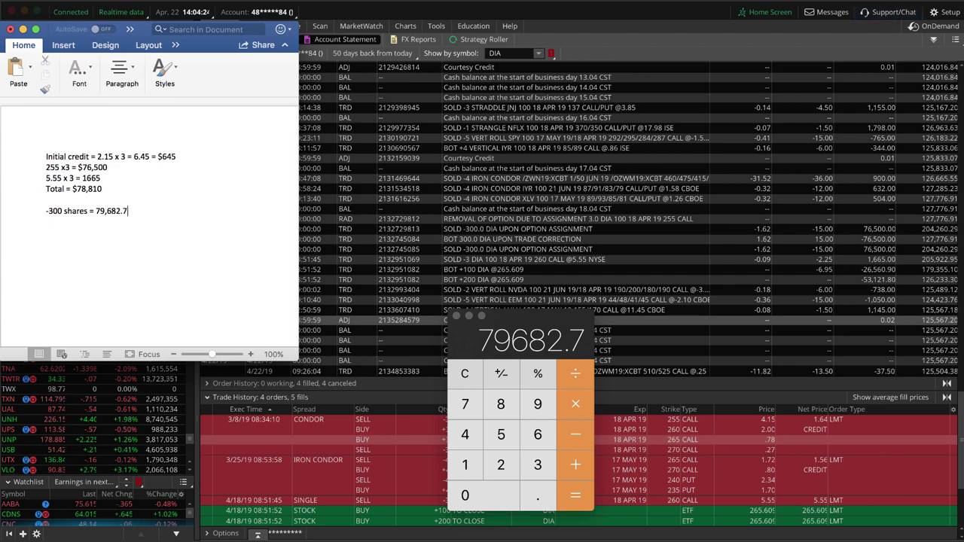
scroll(87, 211, "right", 2)
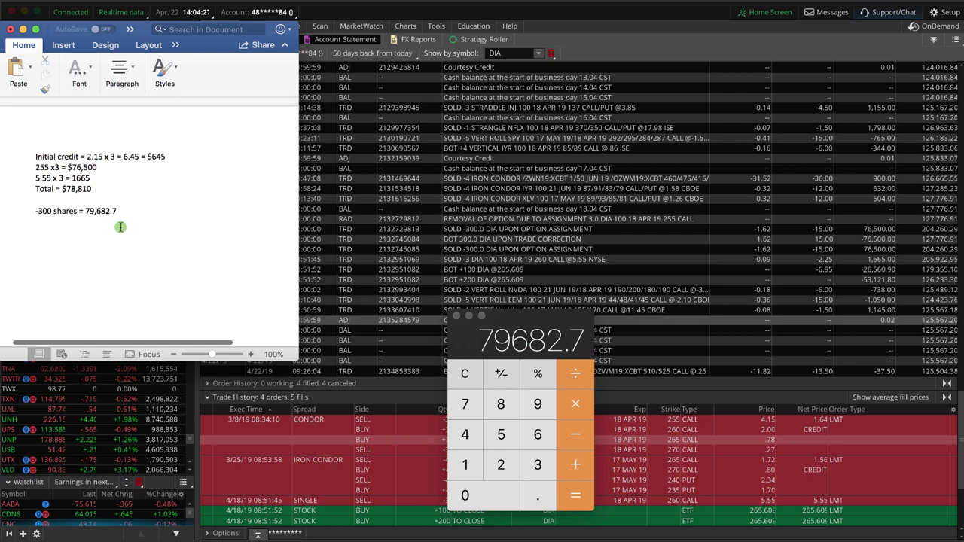
type("-")
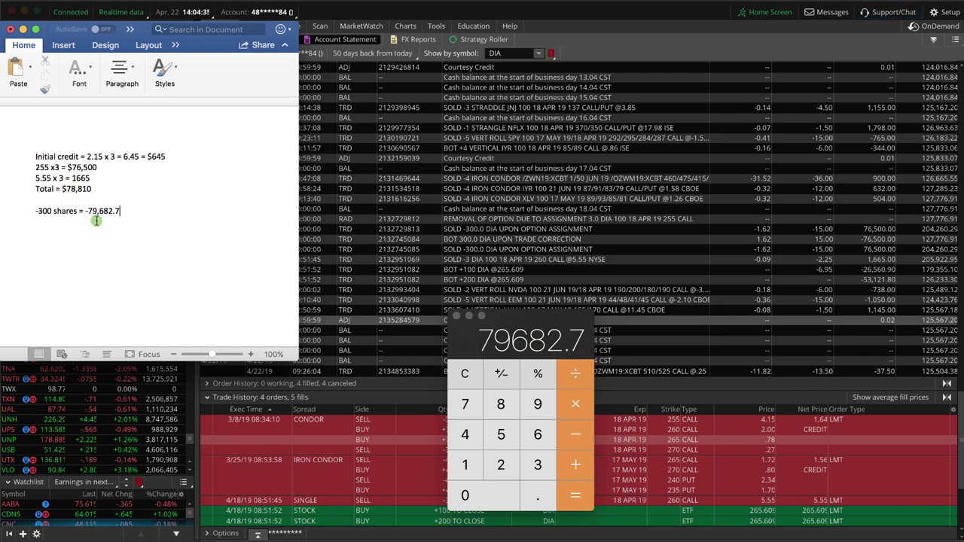
Step: Clear the calculator and subtract the share purchase cost from the total credits, 78810 − 79682.7
left_click(463, 380)
left_click(465, 404)
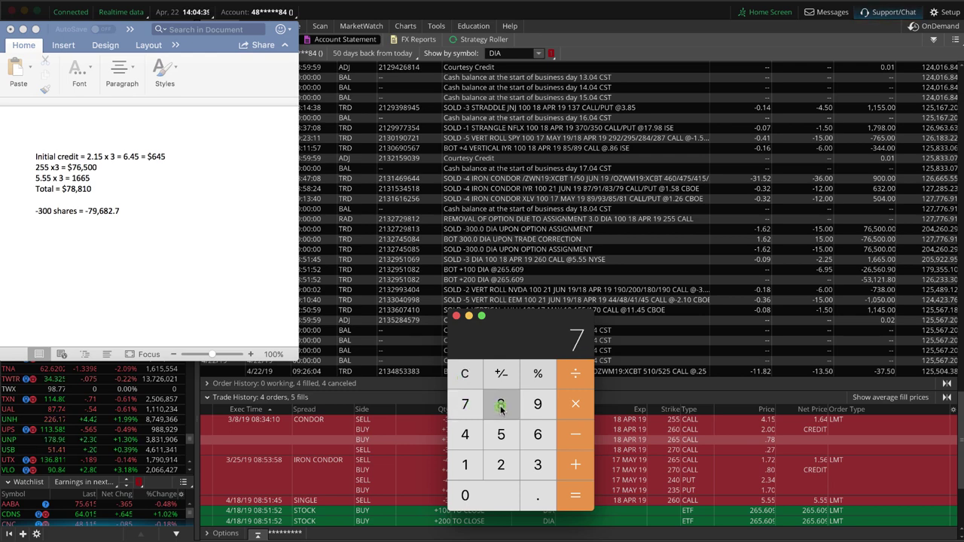
left_click(501, 404)
left_click(502, 404)
left_click(471, 463)
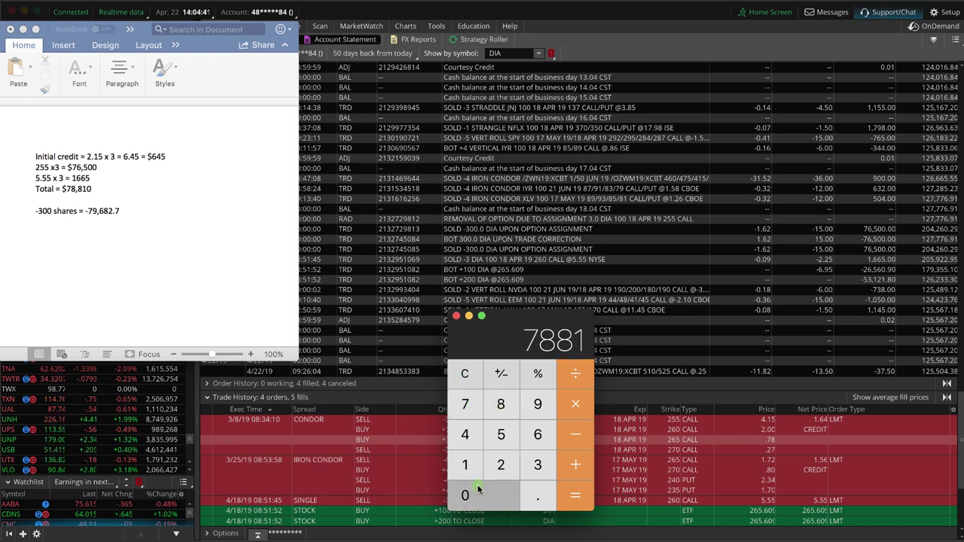
left_click(477, 490)
left_click(572, 438)
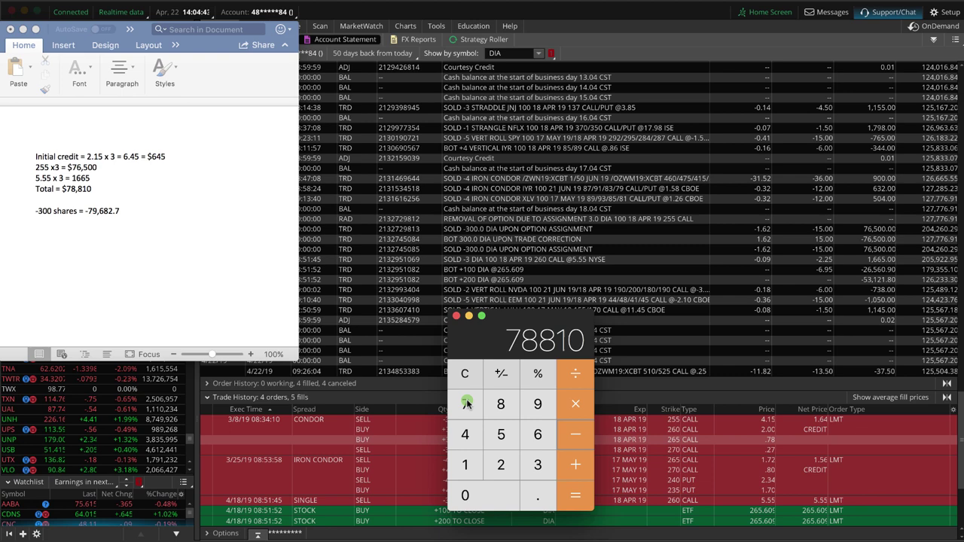
left_click(465, 399)
left_click(528, 411)
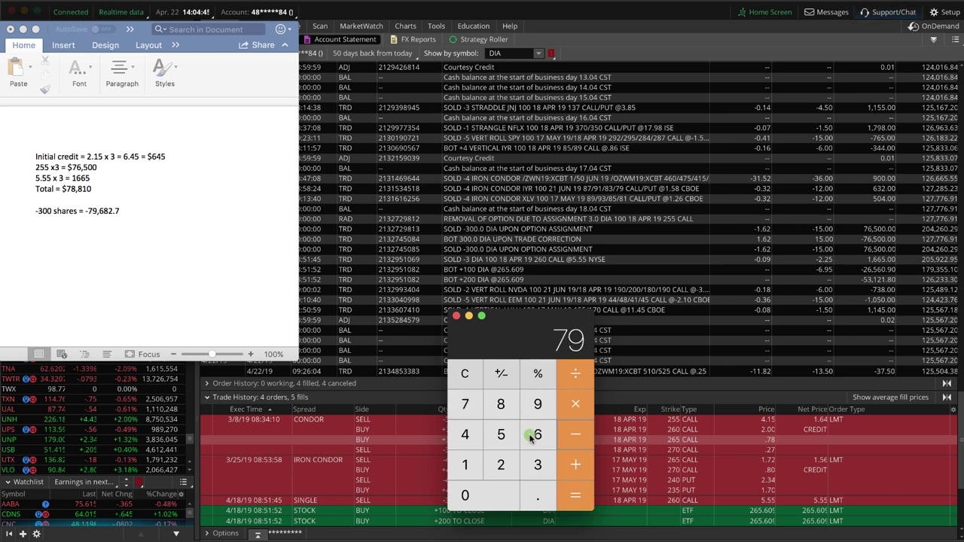
left_click(531, 435)
left_click(500, 403)
left_click(502, 464)
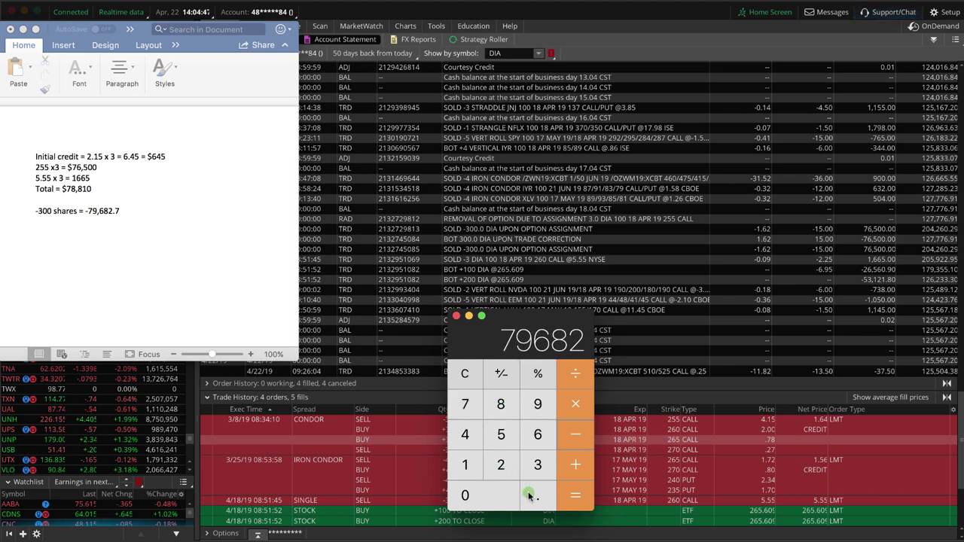
left_click(536, 496)
left_click(466, 406)
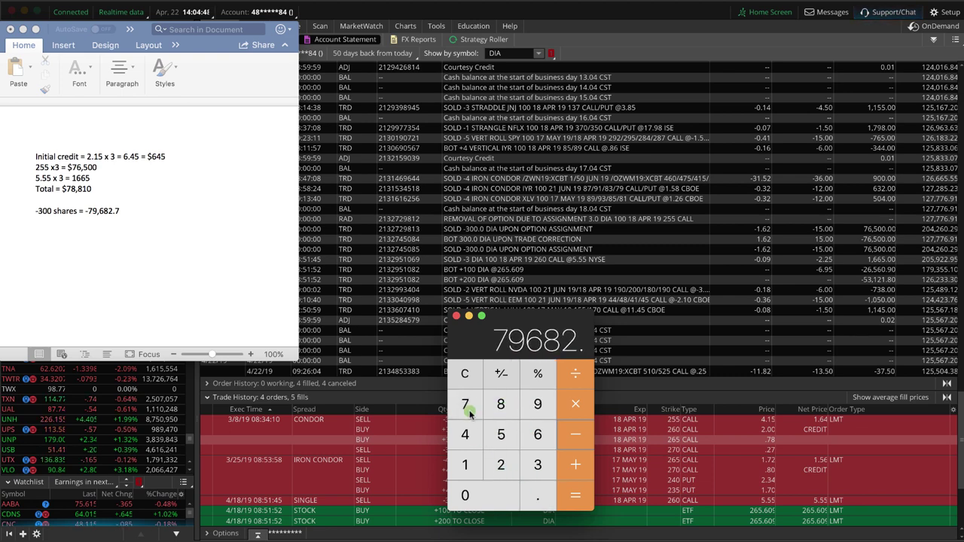
left_click(566, 493)
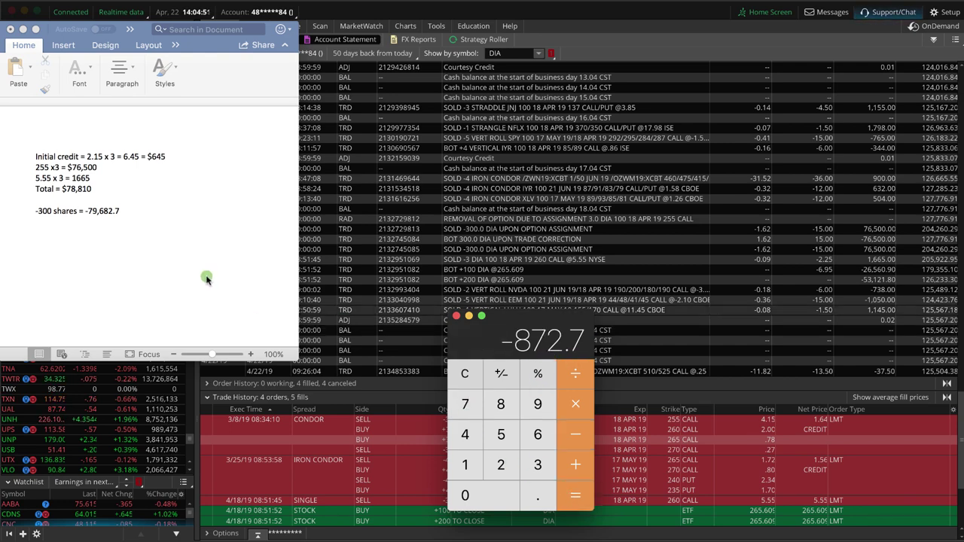
Step: Record the net result, starting with "-$872.", below the shares line in the document, separated by a blank line
scroll(163, 222, "down", 1)
left_click(166, 209)
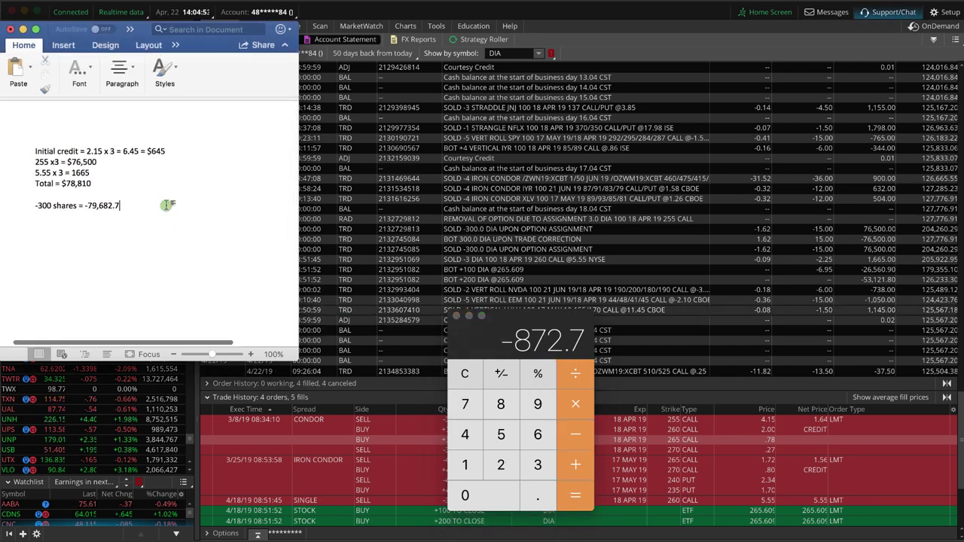
key("Return")
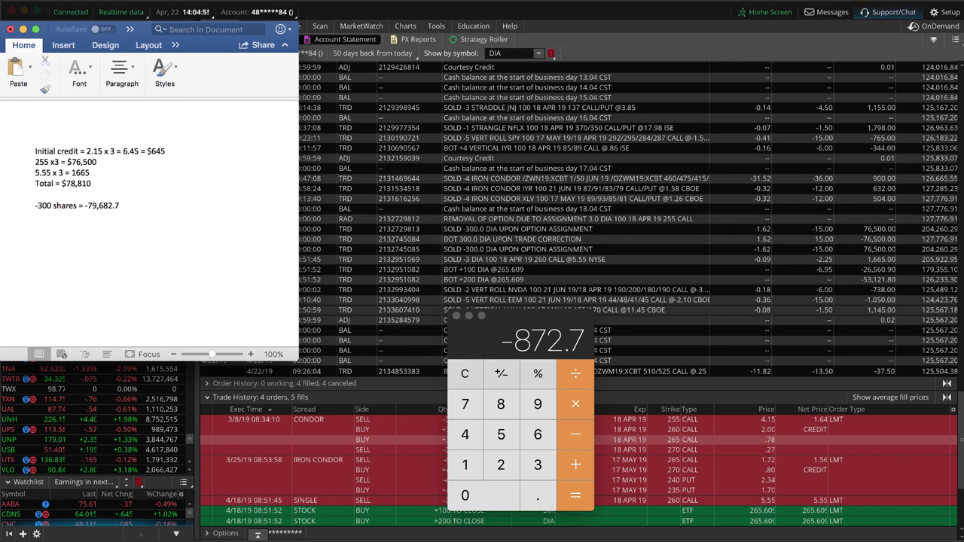
type("-$8")
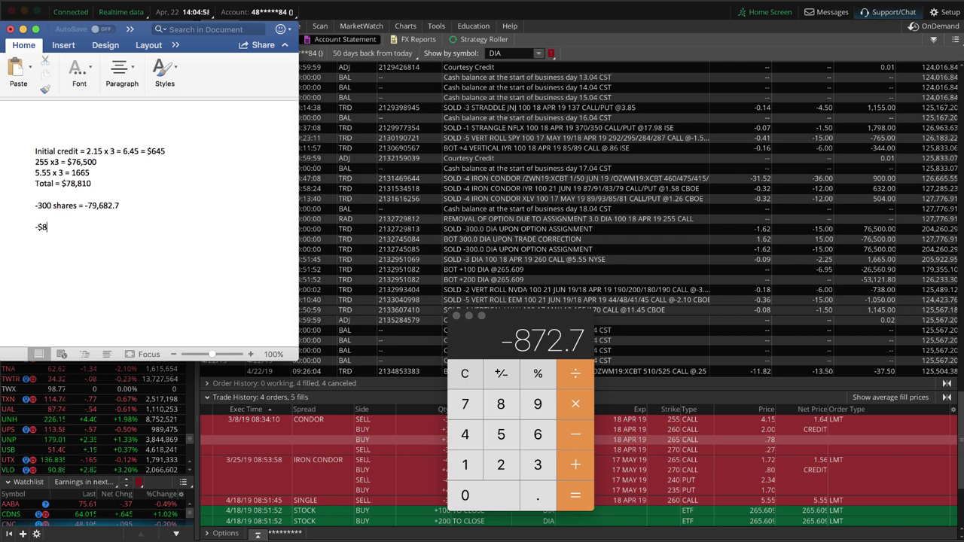
type("72.")
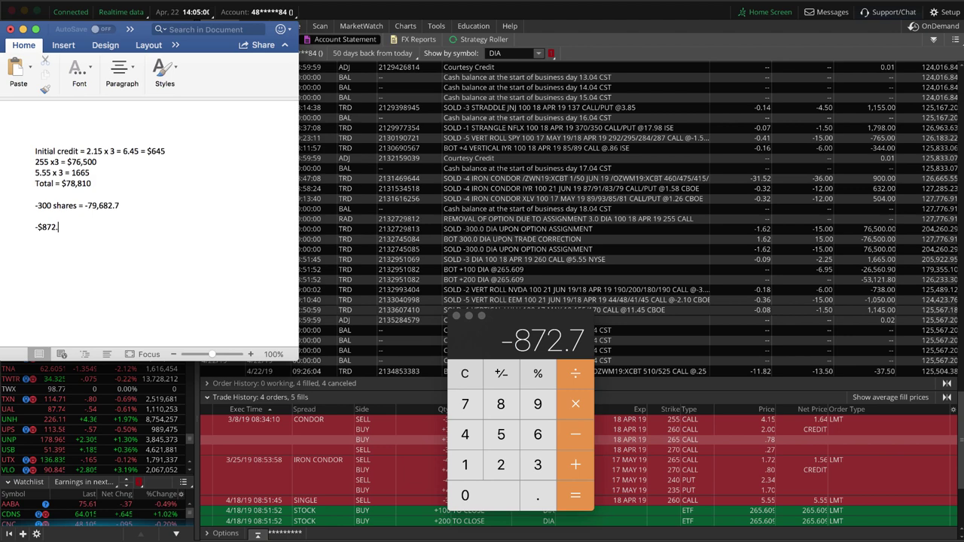